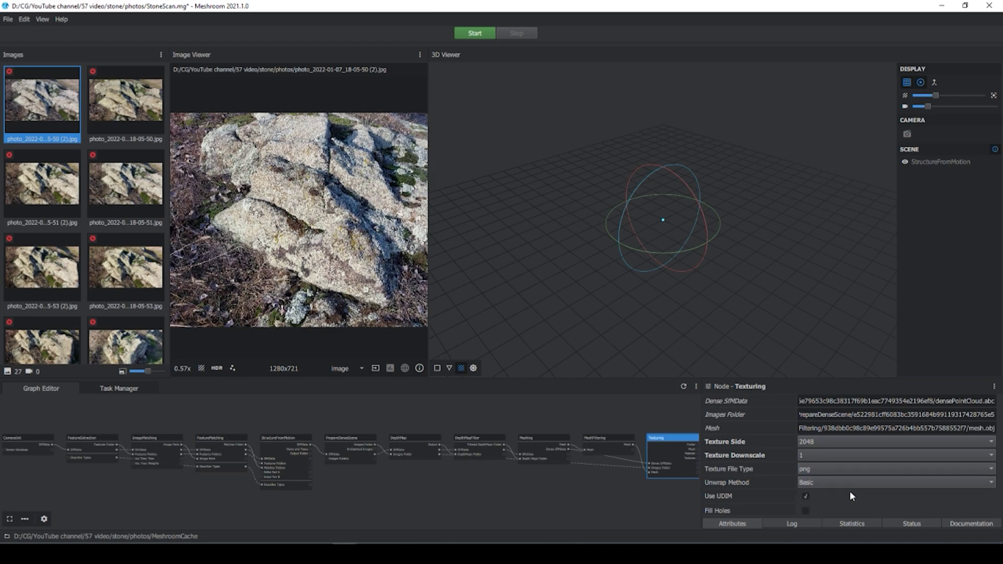
# Set the Texturing node's unwrap method to Basic and start computing the reconstruction pipeline for the rock photos.
pyautogui.click(847, 484)
pyautogui.click(807, 481)
pyautogui.scroll(-3, 845, 469)
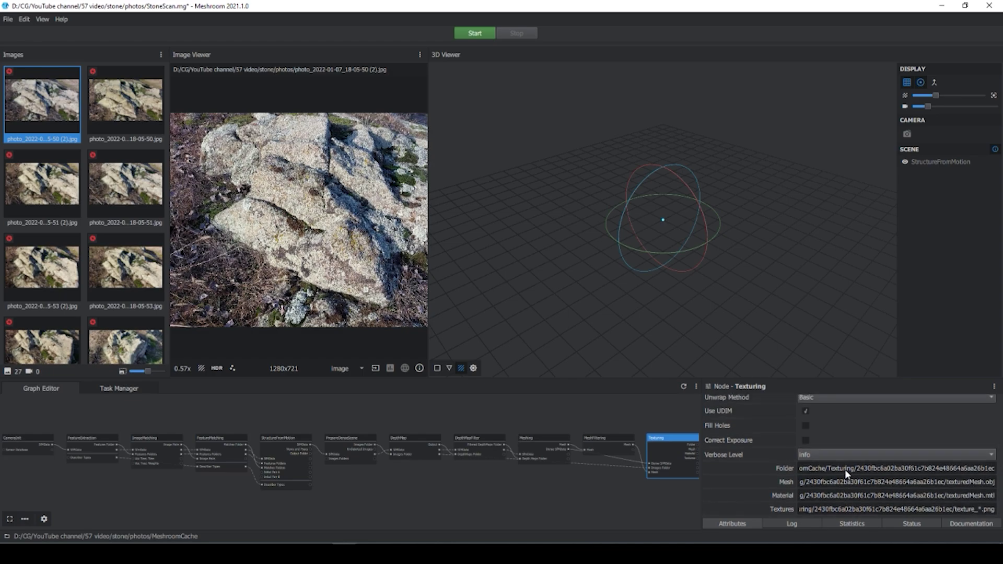
pyautogui.scroll(3, 845, 470)
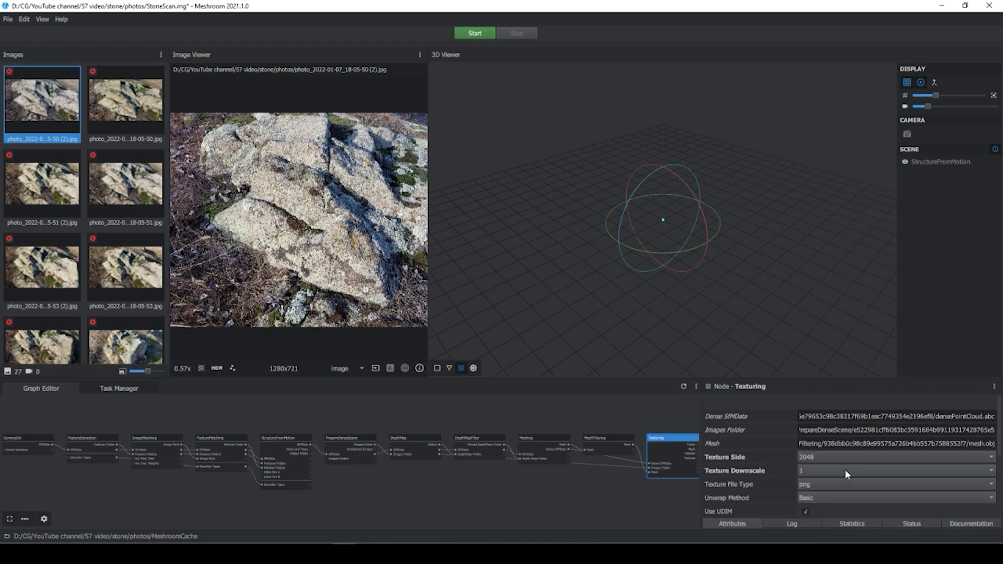
pyautogui.click(473, 35)
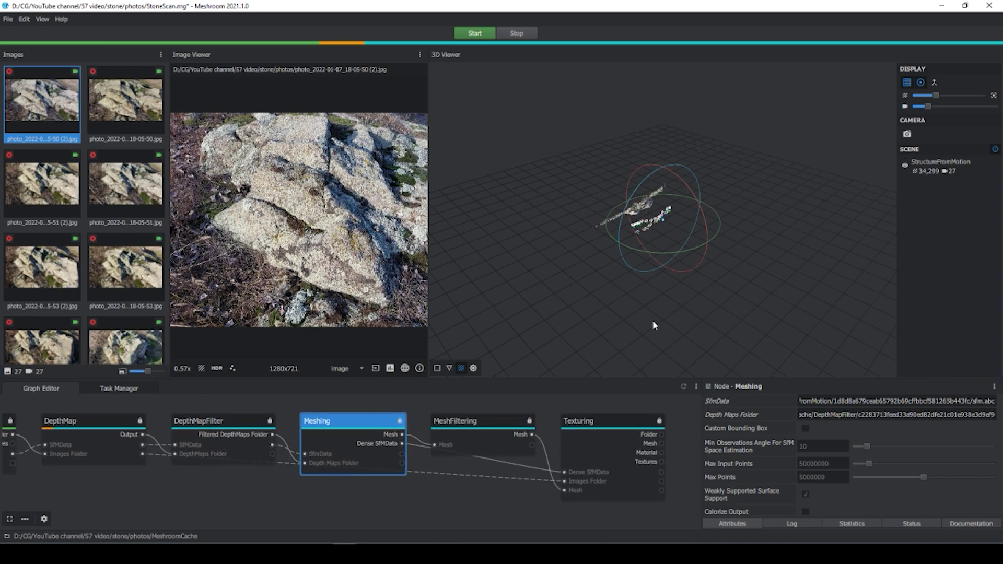
# Load the computed Meshing node's result into the 3D viewer.
pyautogui.moveTo(678, 273); pyautogui.dragTo(667, 265)
pyautogui.moveTo(660, 313); pyautogui.dragTo(650, 314)
pyautogui.scroll(-1, 201, 467)
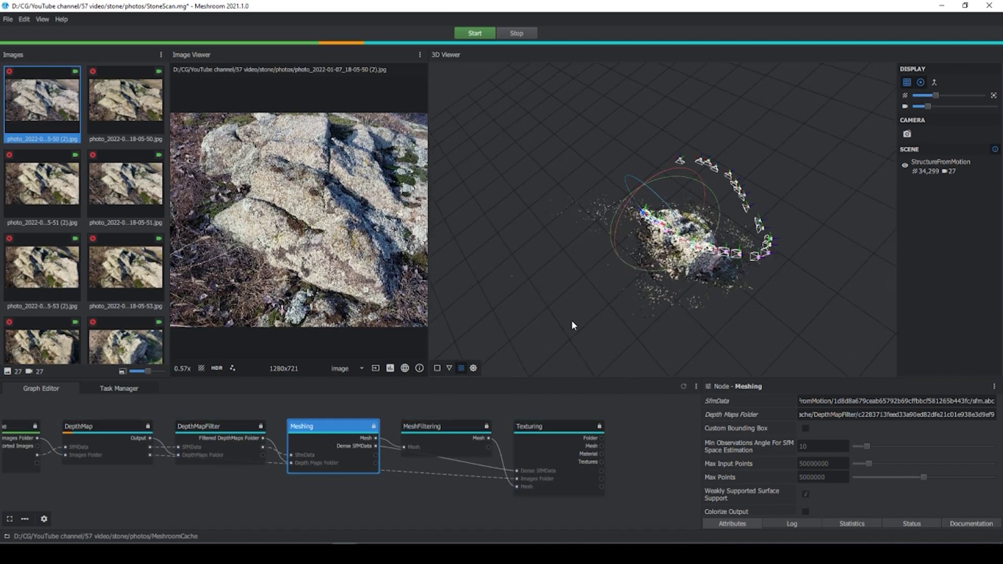
pyautogui.scroll(-1, 268, 456)
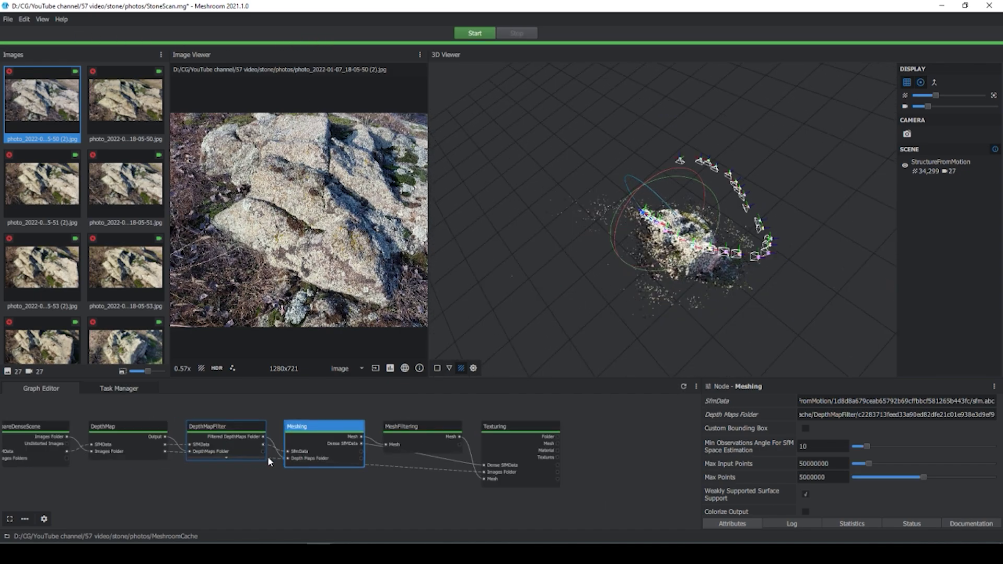
pyautogui.scroll(3, 311, 457)
pyautogui.moveTo(474, 490); pyautogui.dragTo(359, 502, button='middle')
pyautogui.scroll(-2, 359, 500)
pyautogui.doubleClick(271, 453)
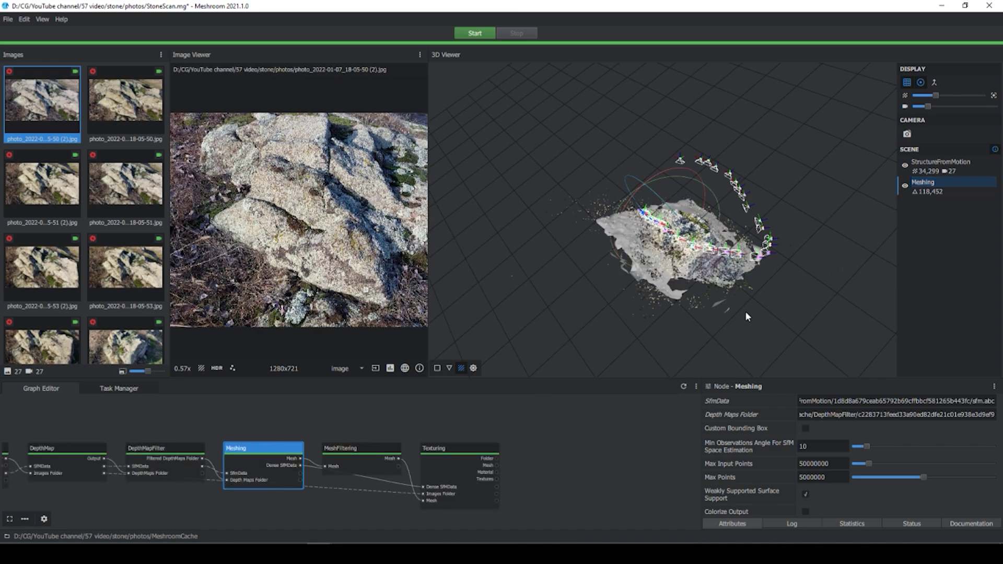
# Hide the StructureFromMotion point cloud and cameras so only the rock mesh is displayed.
pyautogui.scroll(3, 729, 295)
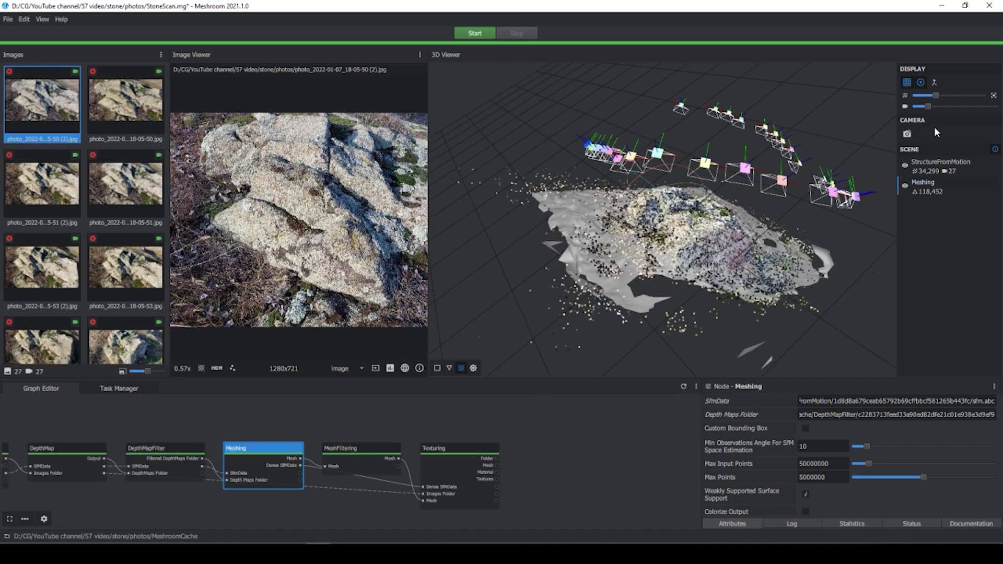
pyautogui.click(905, 166)
pyautogui.moveTo(804, 217); pyautogui.dragTo(616, 256)
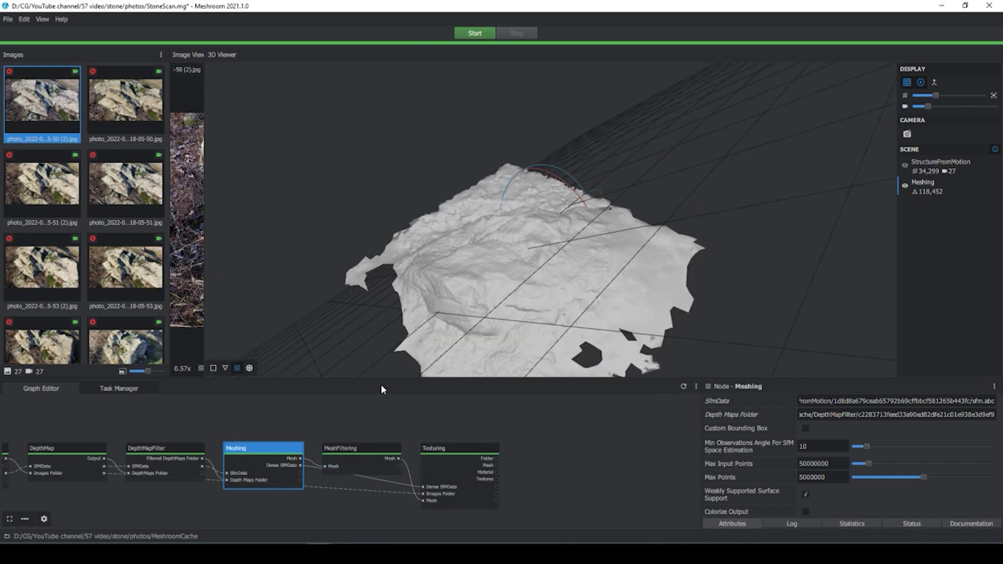
# Load the Texturing node's result into the 3D viewer and hide the untextured Meshing result.
pyautogui.doubleClick(461, 447)
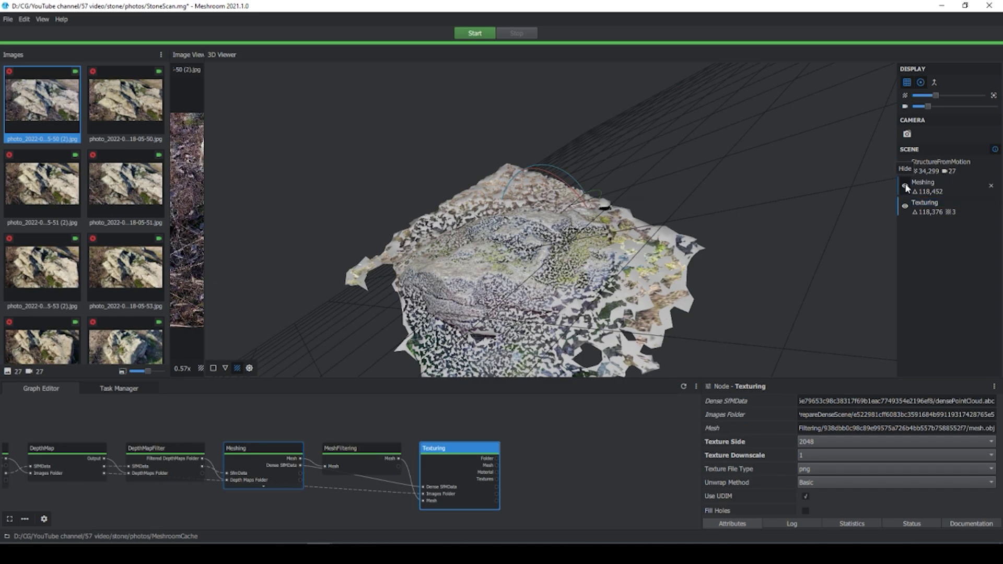
pyautogui.click(904, 185)
pyautogui.moveTo(591, 262); pyautogui.dragTo(548, 276)
# Inspect the textured rock up close and open the Texturing node's output folder.
pyautogui.scroll(3, 549, 277)
pyautogui.moveTo(538, 360); pyautogui.dragTo(575, 267, button='middle')
pyautogui.moveTo(576, 267); pyautogui.dragTo(601, 219)
pyautogui.scroll(3, 637, 225)
pyautogui.scroll(-3, 636, 225)
pyautogui.rightClick(448, 450)
pyautogui.click(491, 470)
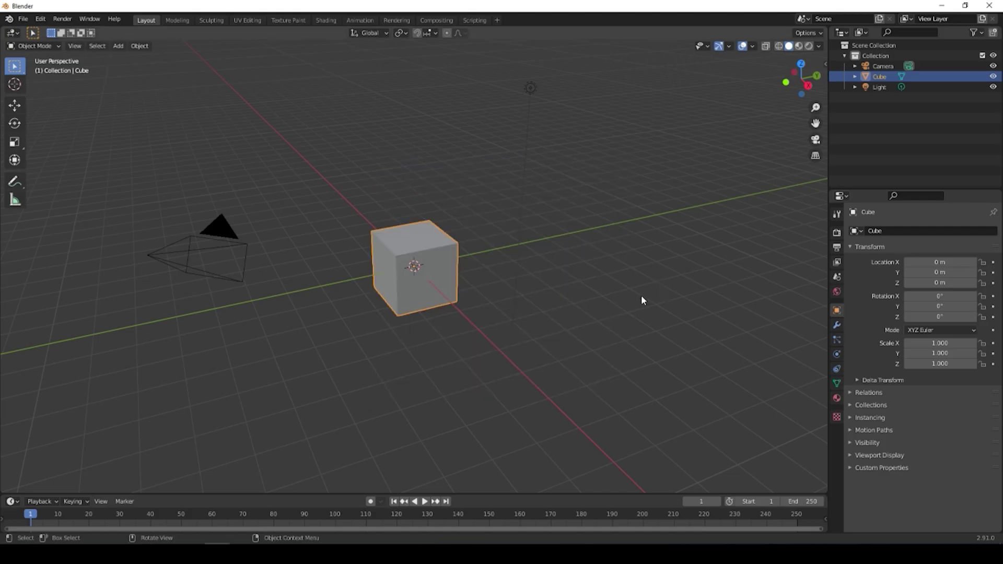
# Switch to Blender, delete the default cube, camera and light, and import the textured rock mesh as Wavefront (.obj).
pyautogui.moveTo(641, 296); pyautogui.dragTo(506, 309, button='middle')
pyautogui.press('Delete')
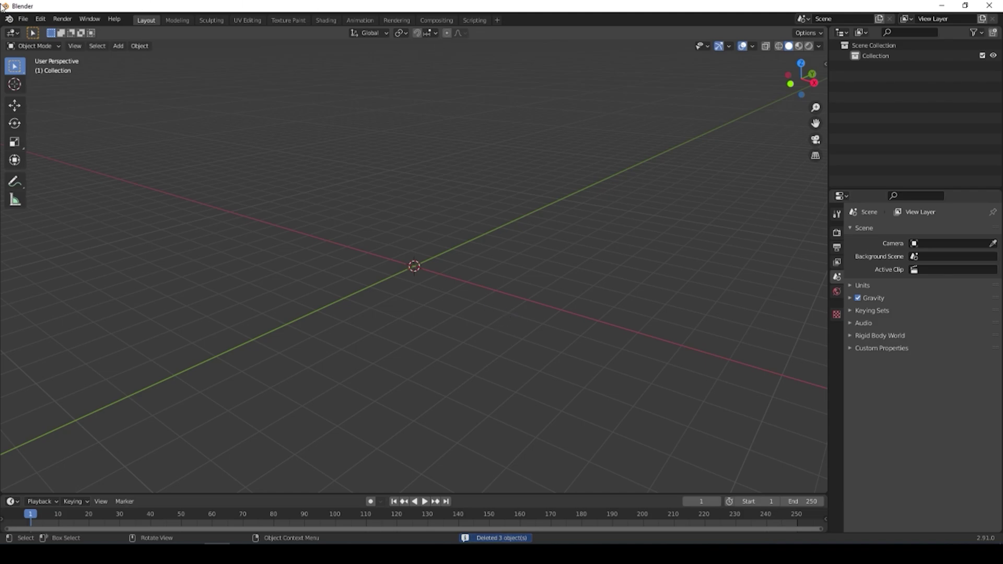
pyautogui.click(23, 19)
pyautogui.moveTo(65, 163)
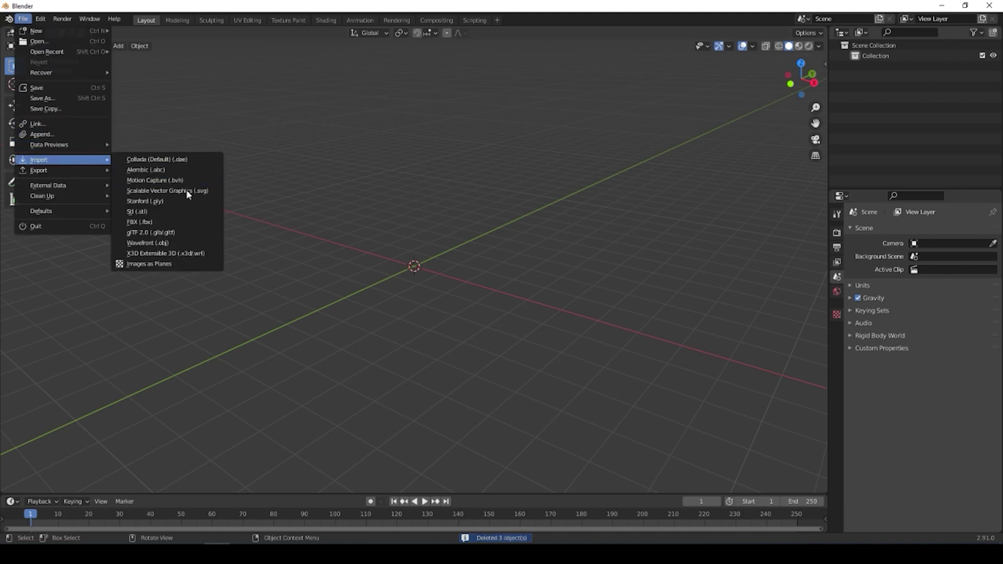
pyautogui.click(175, 249)
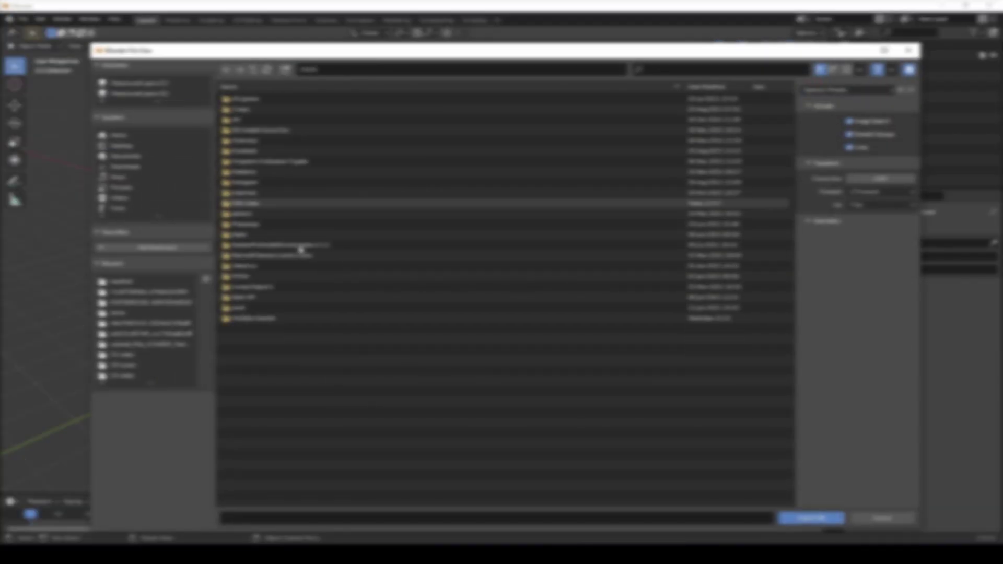
pyautogui.doubleClick(279, 414)
pyautogui.doubleClick(297, 132)
pyautogui.doubleClick(306, 101)
pyautogui.doubleClick(308, 119)
pyautogui.click(304, 99)
pyautogui.click(810, 518)
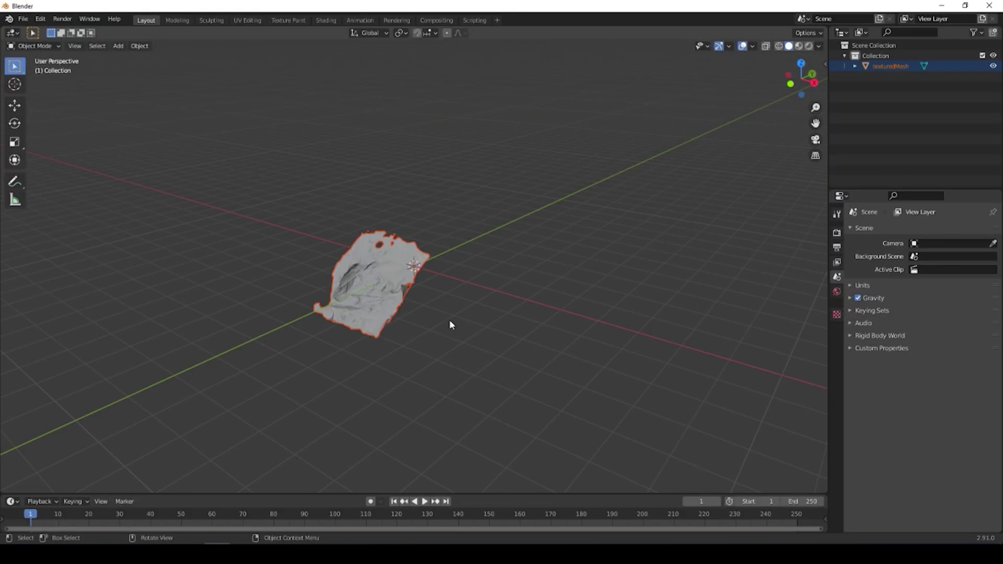
pyautogui.moveTo(441, 340); pyautogui.dragTo(262, 282, button='middle')
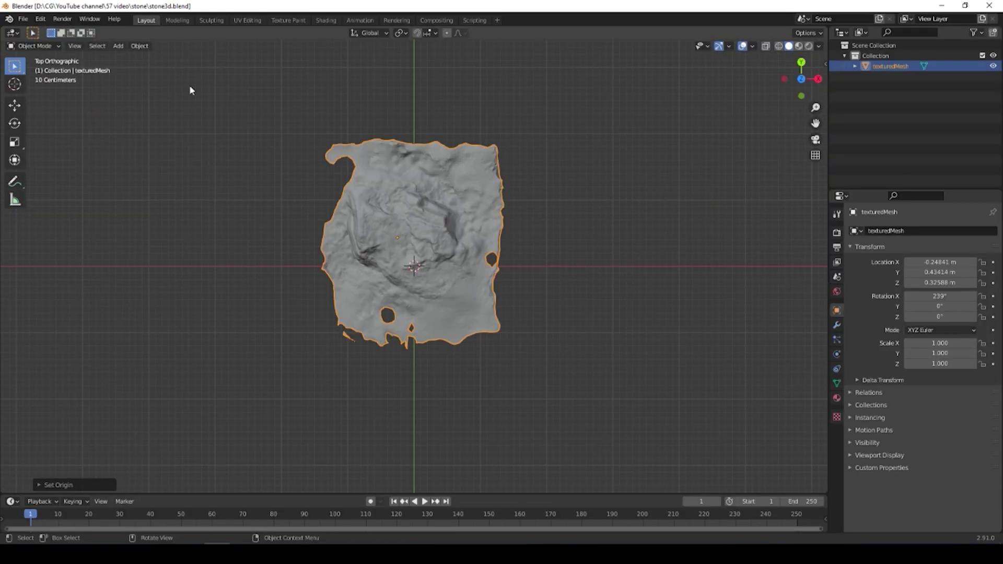
# In Edit Mode, circle-select the ground surrounding the rock from the top view with X-ray on, and delete it.
pyautogui.press('Tab')
pyautogui.click(13, 62)
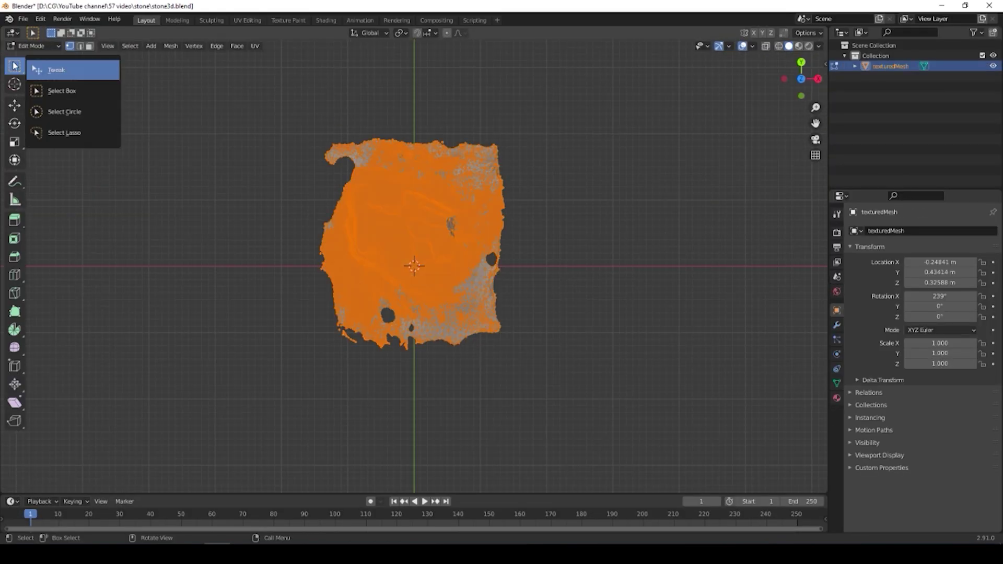
pyautogui.moveTo(15, 66); pyautogui.dragTo(74, 107)
pyautogui.click(74, 111)
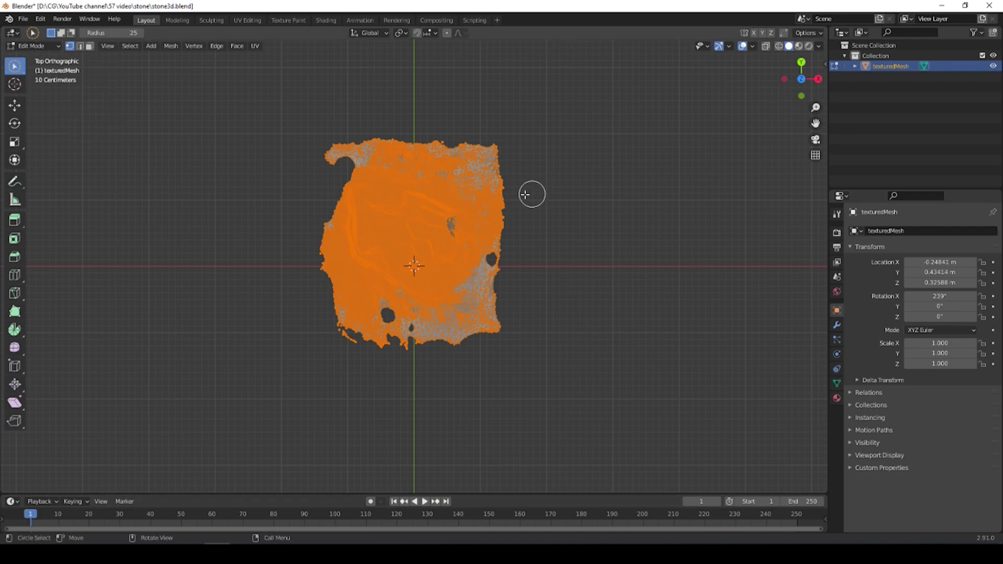
pyautogui.hotkey('alt', 'a')
pyautogui.scroll(1, 483, 145)
pyautogui.hotkey('alt', 'z')
pyautogui.moveTo(298, 124); pyautogui.dragTo(499, 149)
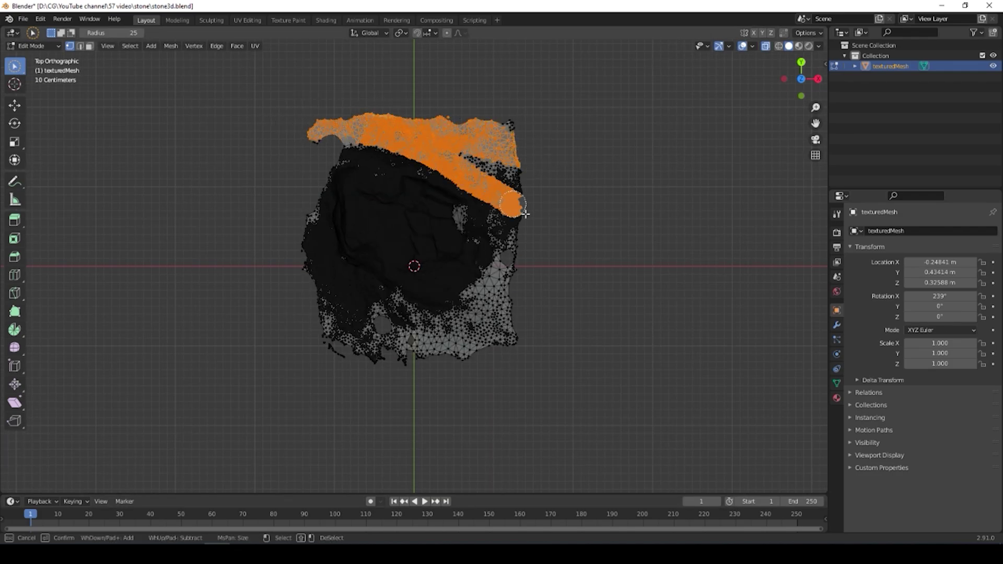
pyautogui.moveTo(512, 228); pyautogui.dragTo(458, 321)
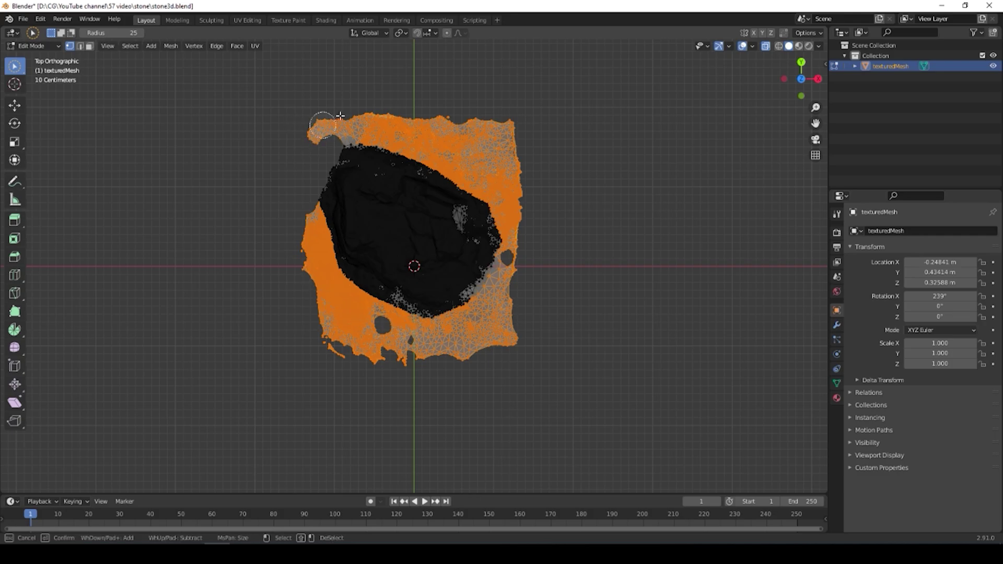
pyautogui.press('x')
pyautogui.click(515, 219)
# Show the rock in Material Preview shading and circle-select leftover ground vertices along its lower rim.
pyautogui.moveTo(481, 340); pyautogui.dragTo(543, 240, button='middle')
pyautogui.click(798, 45)
pyautogui.keyDown('shift'); pyautogui.moveTo(443, 269); pyautogui.dragTo(470, 311, button='middle'); pyautogui.keyUp('shift')
pyautogui.moveTo(260, 389); pyautogui.dragTo(269, 408)
pyautogui.moveTo(275, 301); pyautogui.dragTo(472, 350, button='middle')
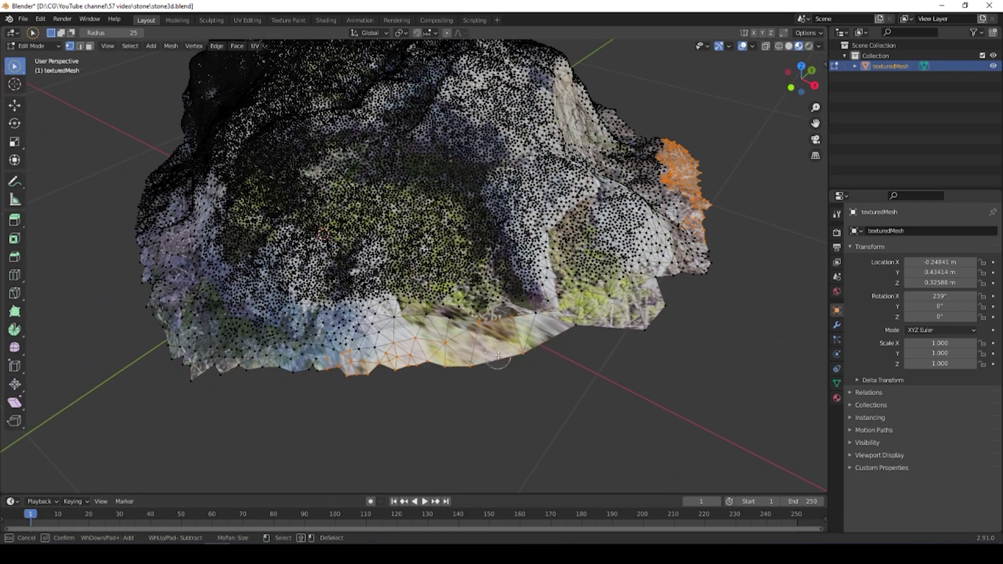
pyautogui.moveTo(499, 356); pyautogui.dragTo(494, 345)
# Switch to face selection and circle-select the remaining ground faces around the rock's outer edge.
pyautogui.press('3')
pyautogui.moveTo(587, 329); pyautogui.dragTo(573, 359, button='middle')
pyautogui.moveTo(573, 359)
pyautogui.mouseDown()
pyautogui.moveTo(336, 399)
pyautogui.moveTo(220, 327)
pyautogui.mouseUp()
pyautogui.scroll(1, 448, 370)
pyautogui.moveTo(365, 380); pyautogui.dragTo(418, 385, button='middle')
pyautogui.moveTo(543, 364)
pyautogui.mouseDown()
pyautogui.moveTo(376, 388)
pyautogui.moveTo(361, 432)
pyautogui.moveTo(664, 230)
pyautogui.mouseUp()
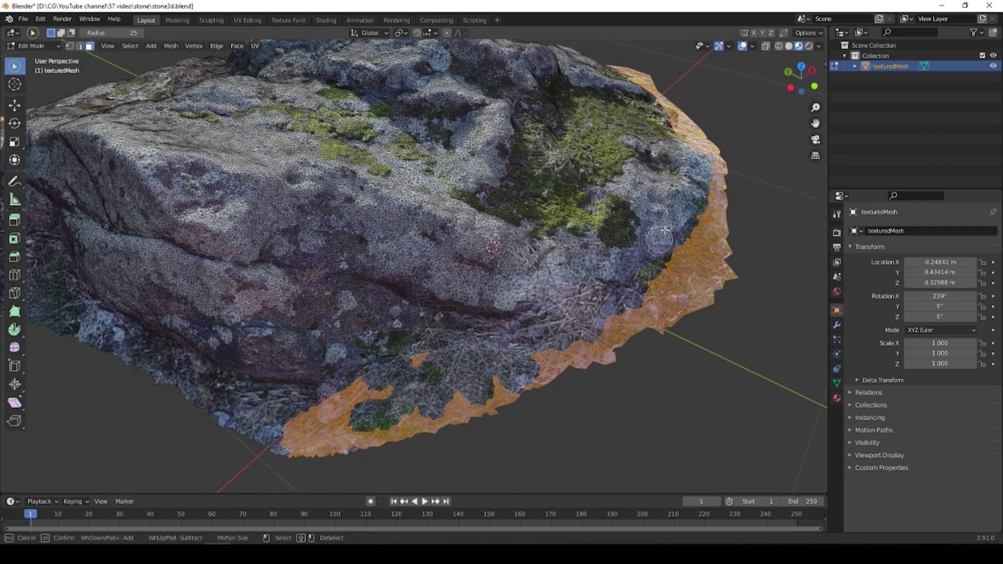
pyautogui.moveTo(422, 360); pyautogui.dragTo(424, 419, button='middle')
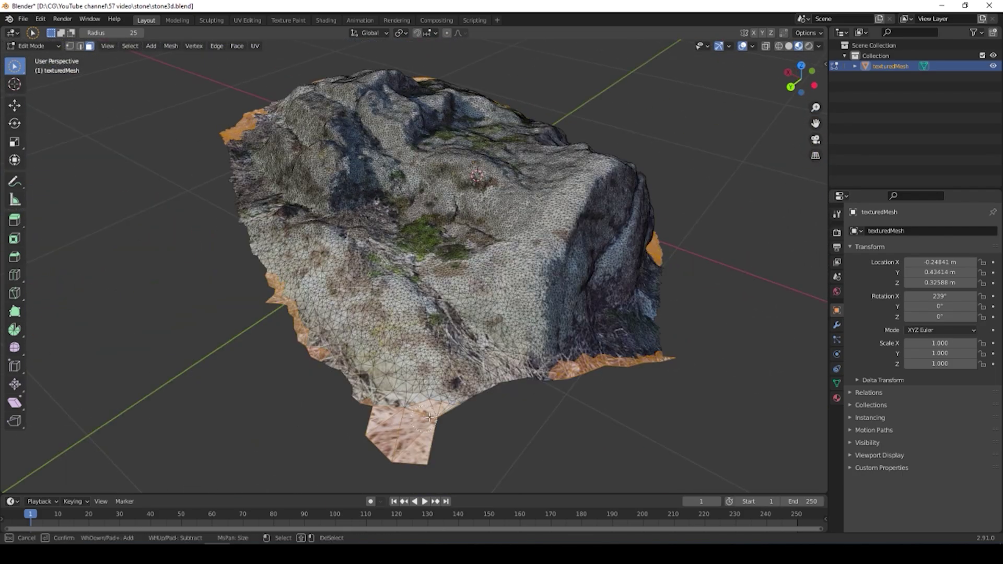
pyautogui.scroll(-5, 501, 437)
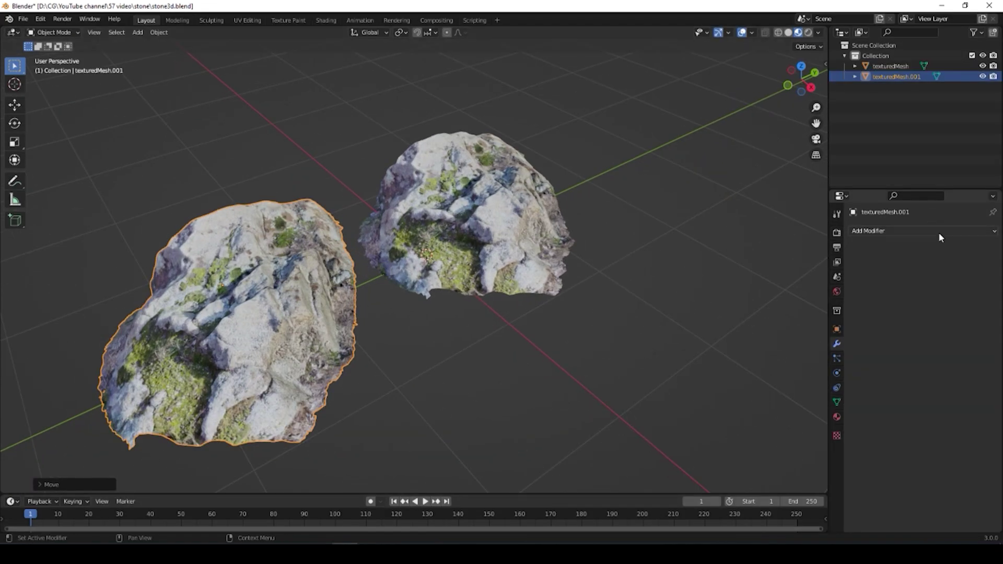
# Add a Decimate modifier to the duplicated rock textureMesh.001 and lower its ratio to 0.5925.
pyautogui.click(939, 233)
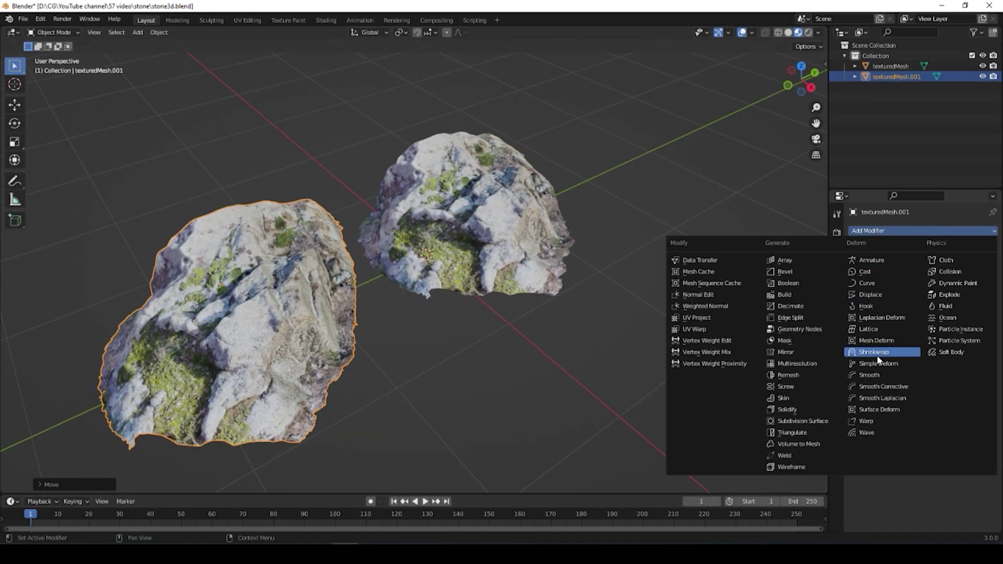
pyautogui.click(799, 305)
pyautogui.moveTo(625, 342); pyautogui.dragTo(652, 284, button='middle')
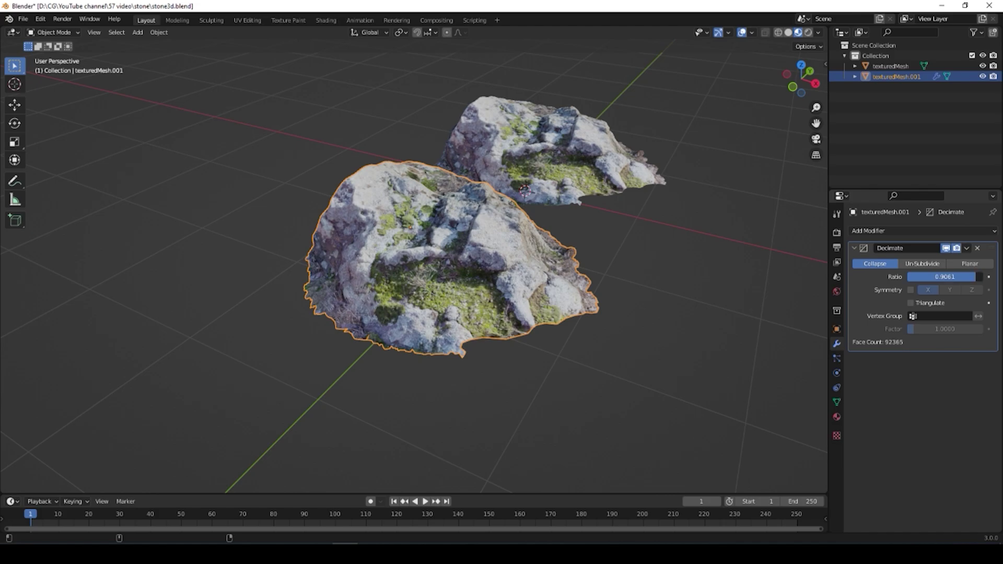
pyautogui.scroll(4, 389, 294)
pyautogui.moveTo(388, 294); pyautogui.dragTo(540, 314, button='middle')
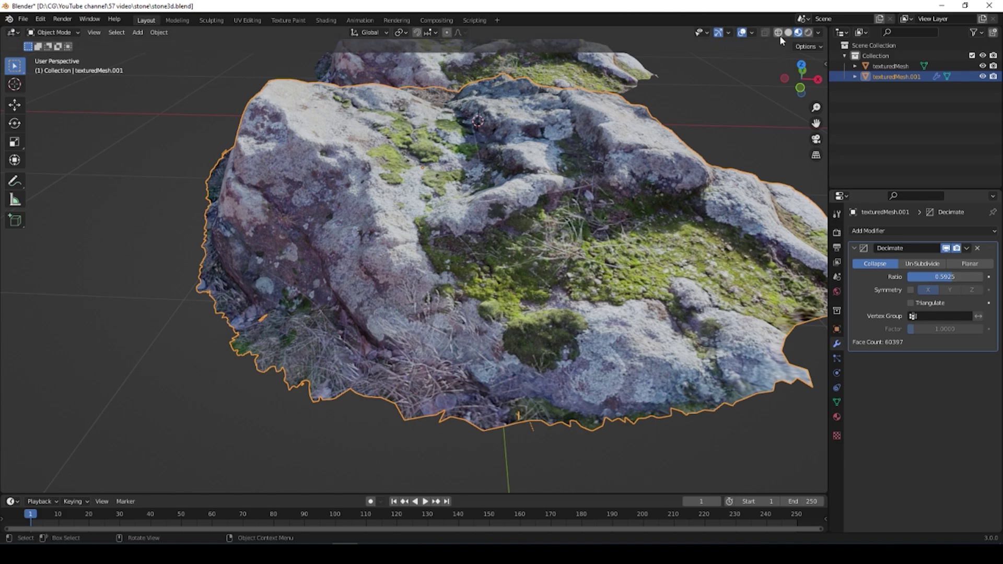
# Turn on the wireframe overlay for the objects in the viewport.
pyautogui.click(745, 32)
pyautogui.click(745, 31)
pyautogui.click(751, 32)
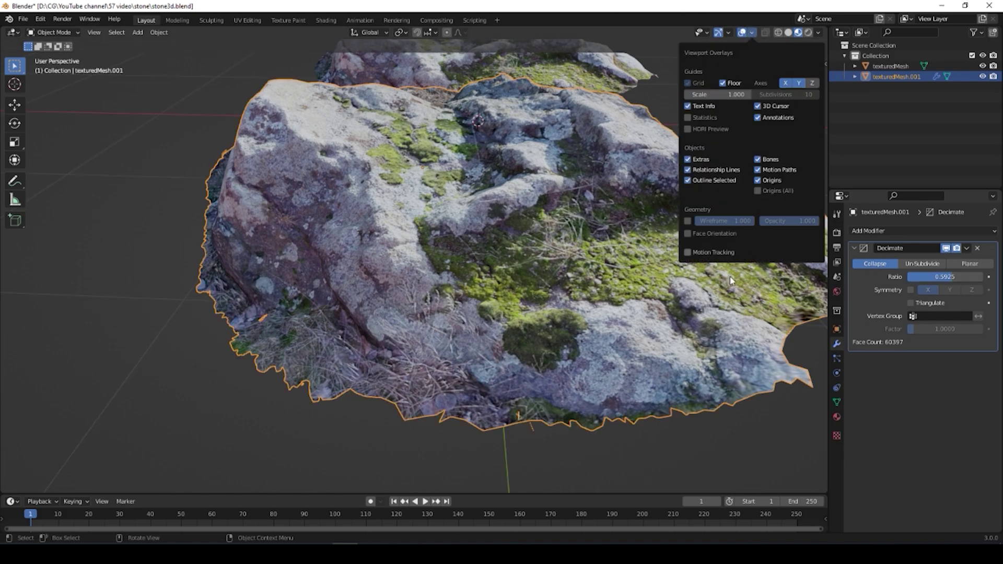
pyautogui.click(687, 221)
# Lower the duplicated rock's Decimate ratio to 0.2446 and reduce it further while comparing it with the original.
pyautogui.scroll(-3, 646, 227)
pyautogui.moveTo(646, 227); pyautogui.dragTo(507, 262, button='middle')
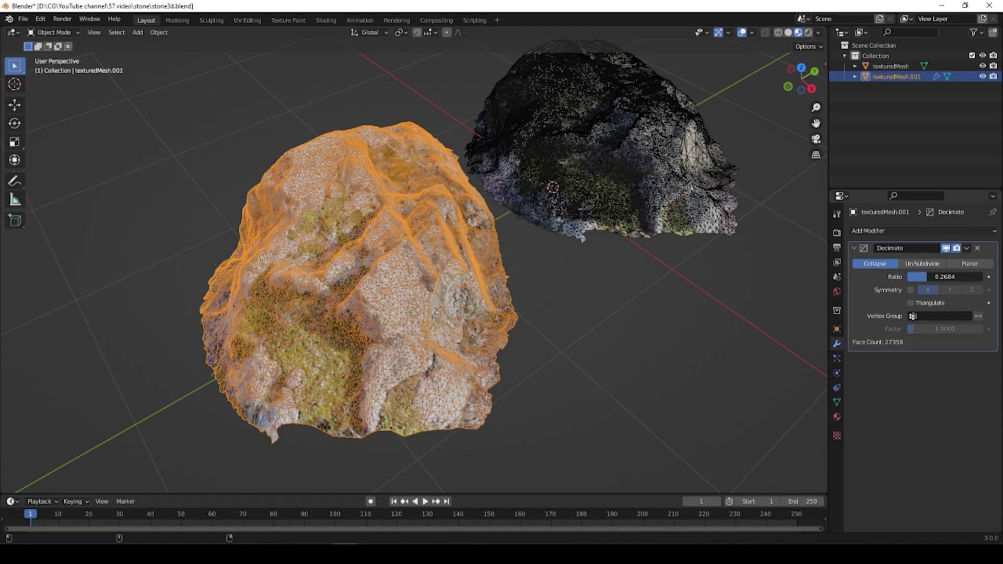
pyautogui.moveTo(459, 270); pyautogui.dragTo(509, 245, button='middle')
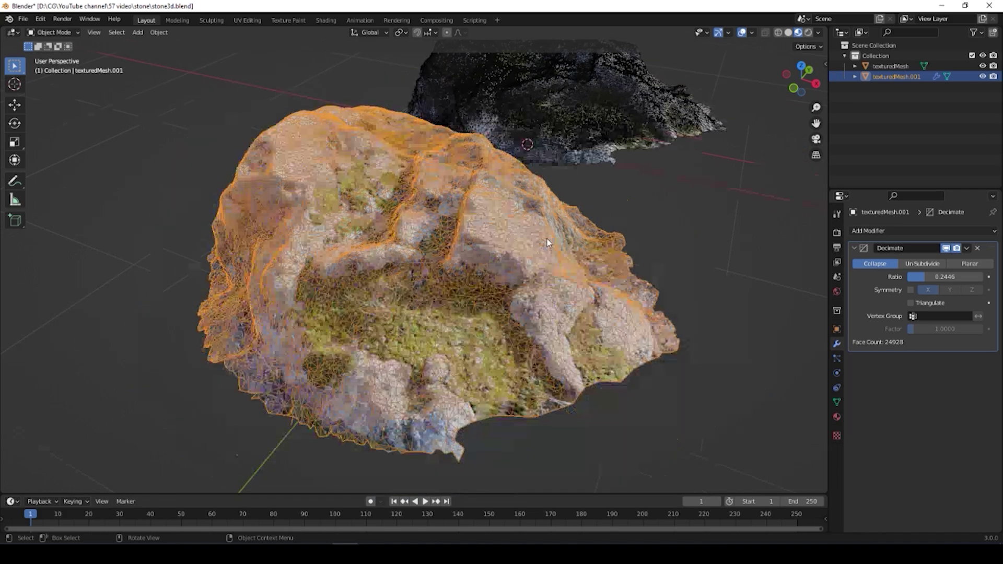
pyautogui.moveTo(926, 277); pyautogui.dragTo(910, 277)
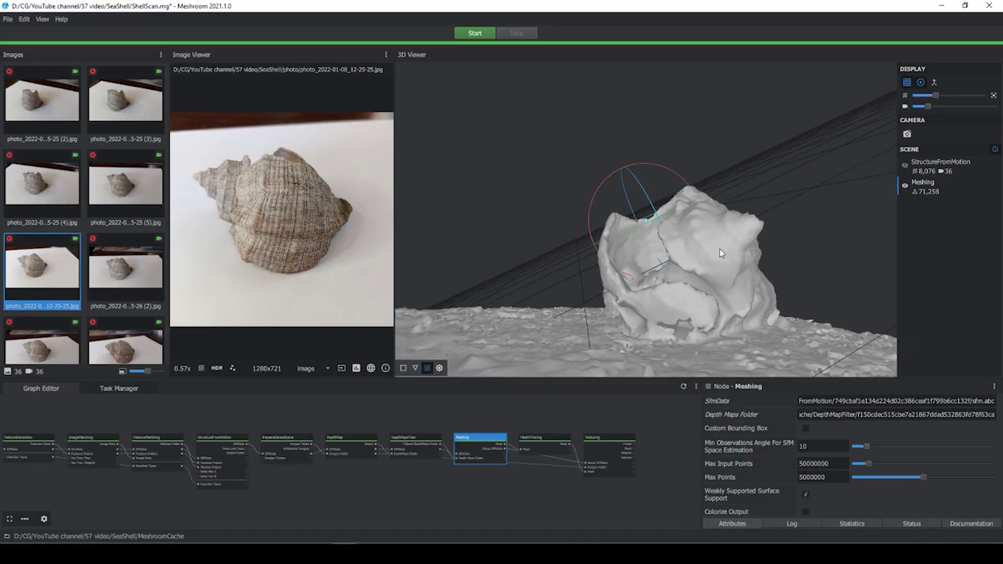
# Switch to the seashell scan in Meshroom and load its Texturing result into the 3D viewer.
pyautogui.moveTo(719, 248); pyautogui.dragTo(836, 246)
pyautogui.doubleClick(620, 438)
pyautogui.moveTo(752, 218); pyautogui.dragTo(716, 223)
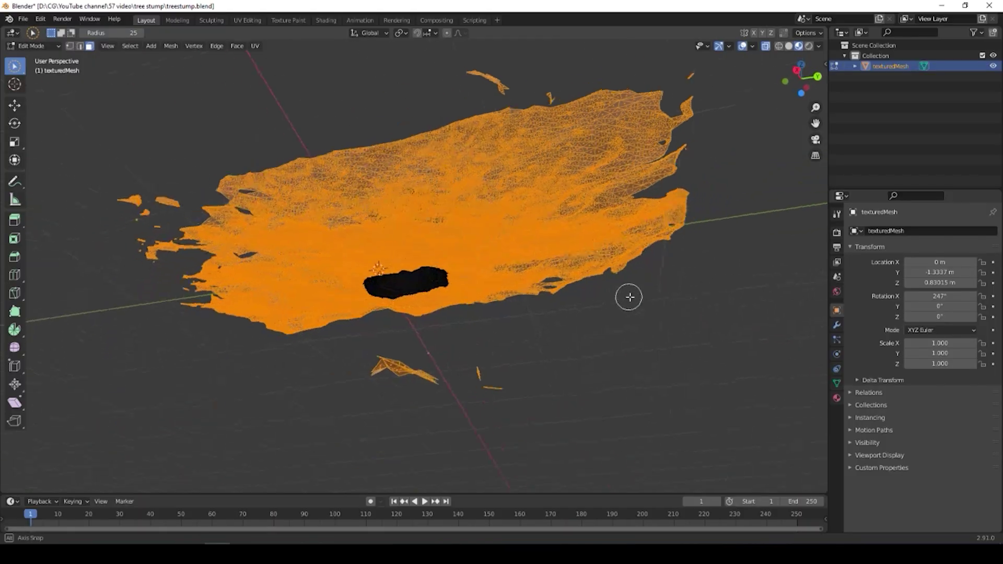
# Switch to the tree stump file in Blender, delete the selected ground around the stump, and leave Edit Mode.
pyautogui.moveTo(628, 297); pyautogui.dragTo(564, 308, button='middle')
pyautogui.press('x')
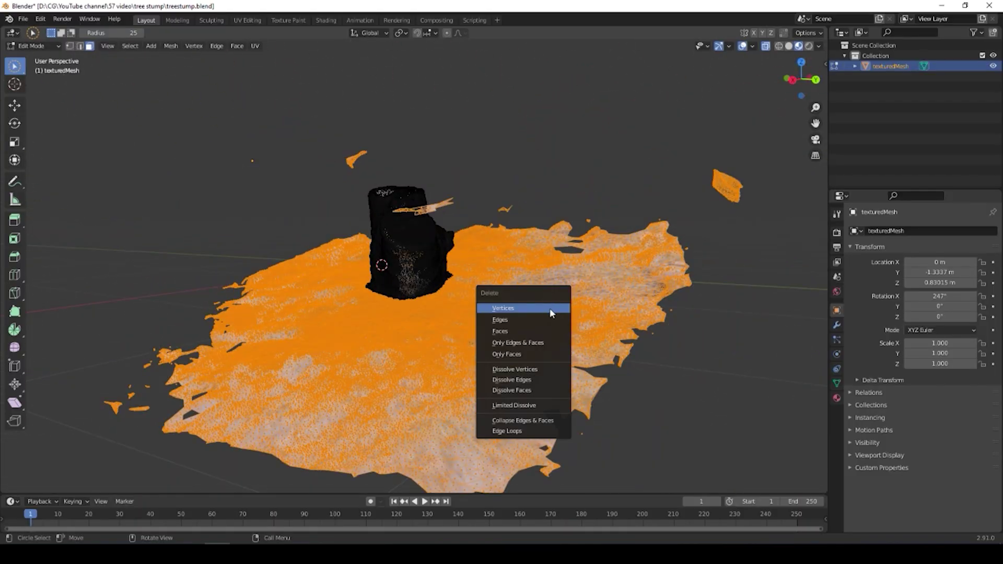
pyautogui.click(524, 340)
pyautogui.moveTo(538, 246); pyautogui.dragTo(311, 249, button='middle')
pyautogui.press('Tab')
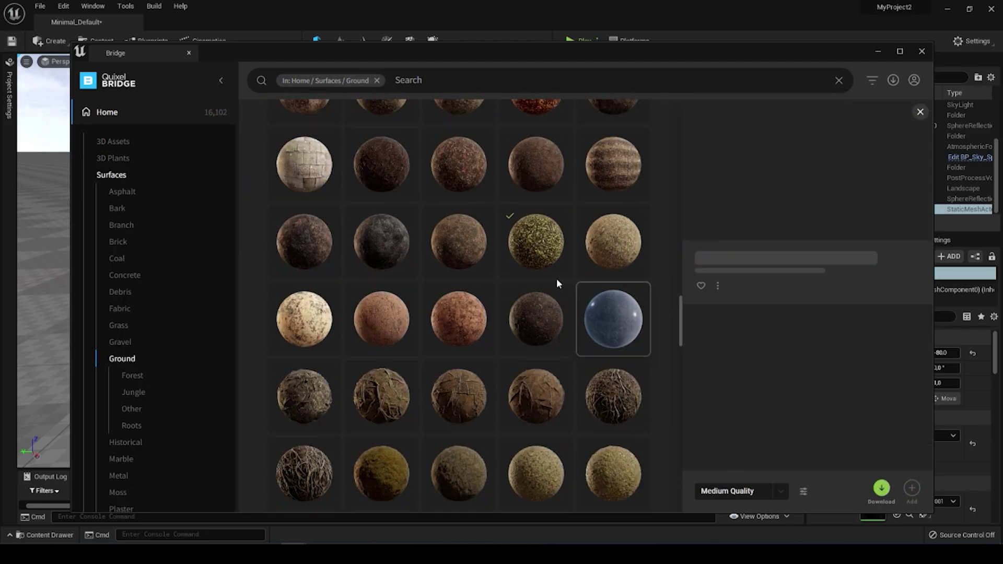
# Switch to Unreal Engine and select the fallen tree mesh on the landscape.
pyautogui.scroll(1, 551, 292)
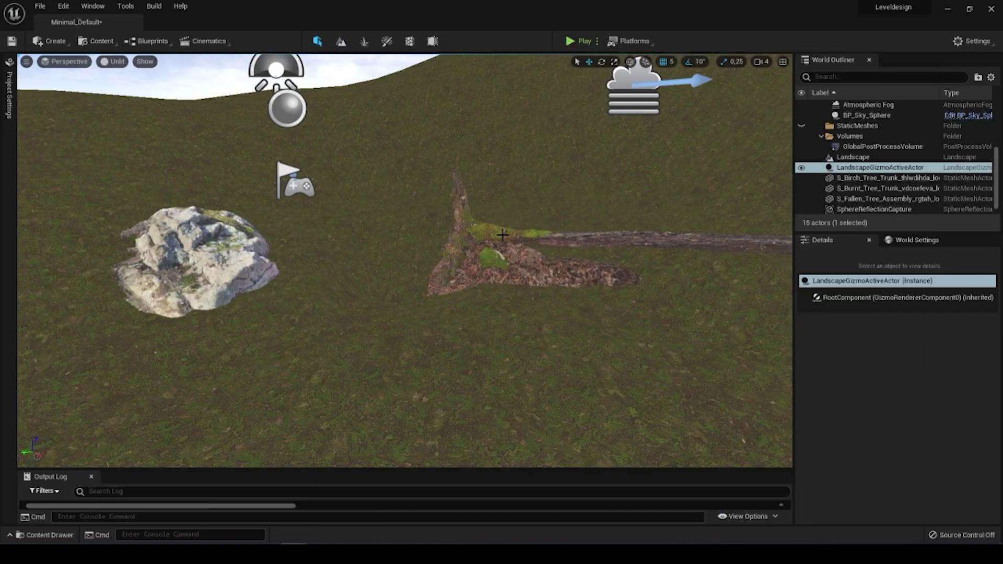
pyautogui.click(674, 224)
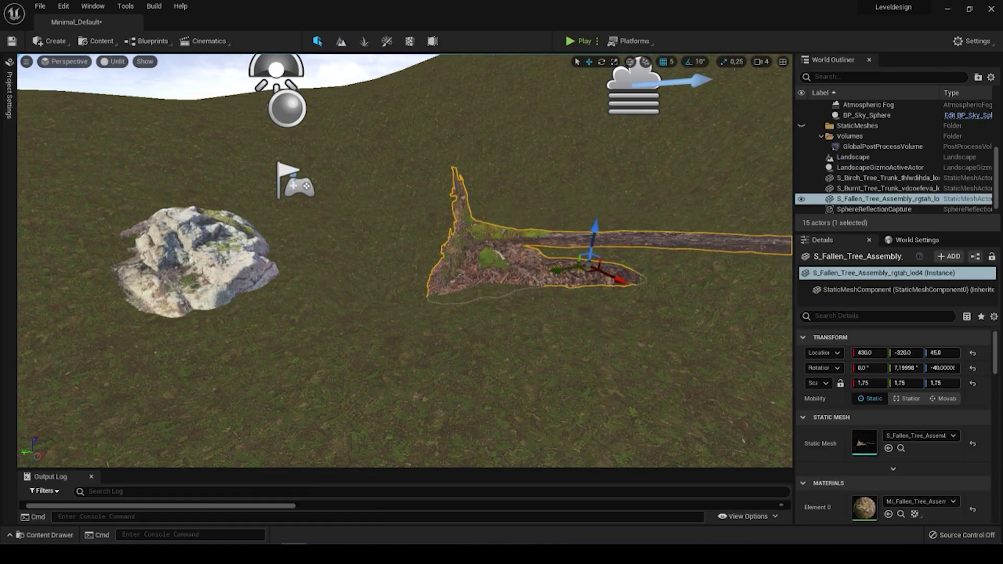
# Move the fallen tree mesh to 430, -375, 30 and scale it uniformly to 2.25.
pyautogui.moveTo(677, 221); pyautogui.dragTo(676, 238)
pyautogui.scroll(-5, 676, 238)
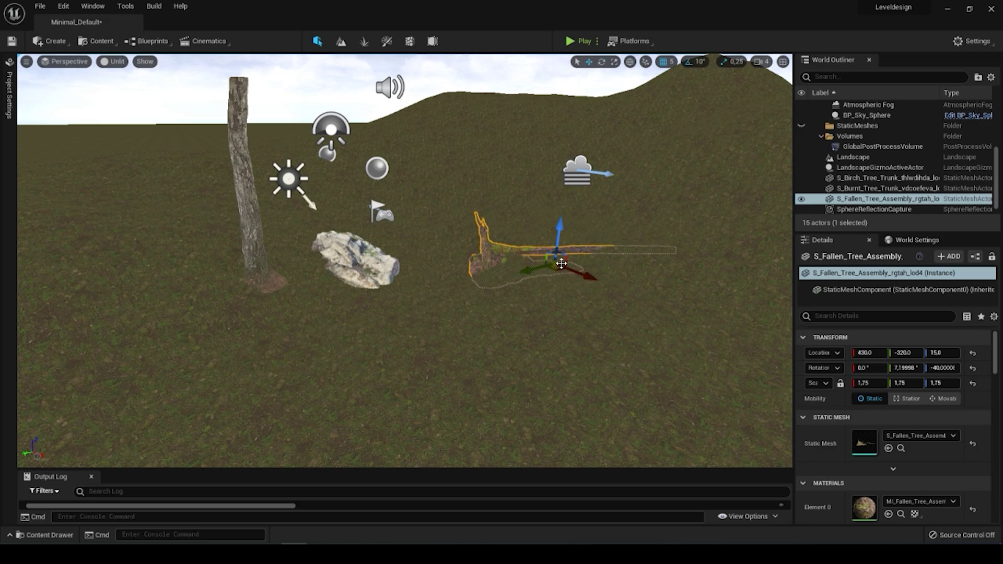
pyautogui.moveTo(557, 263); pyautogui.dragTo(556, 224)
pyautogui.press('w')
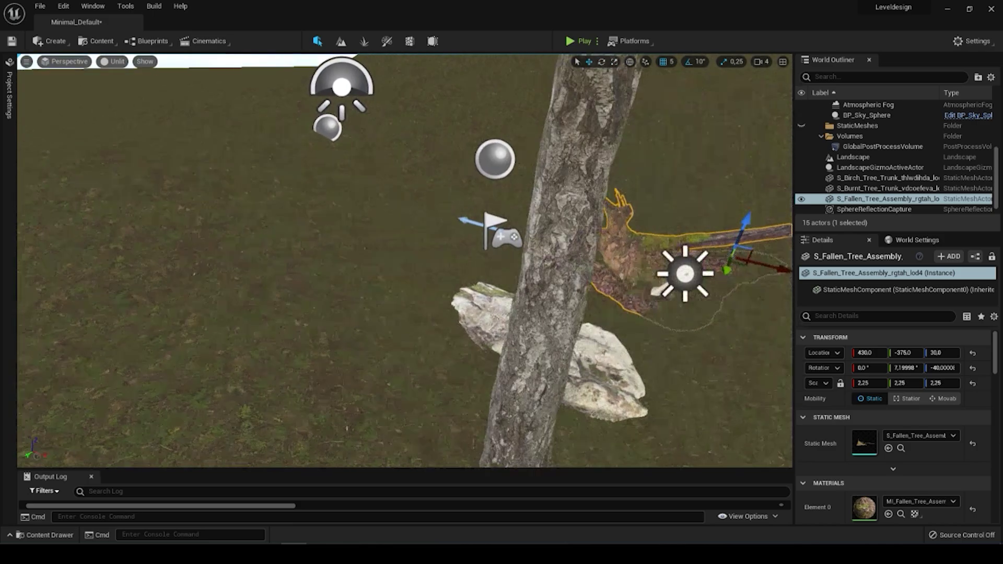
pyautogui.moveTo(557, 223); pyautogui.dragTo(606, 223, button='right')
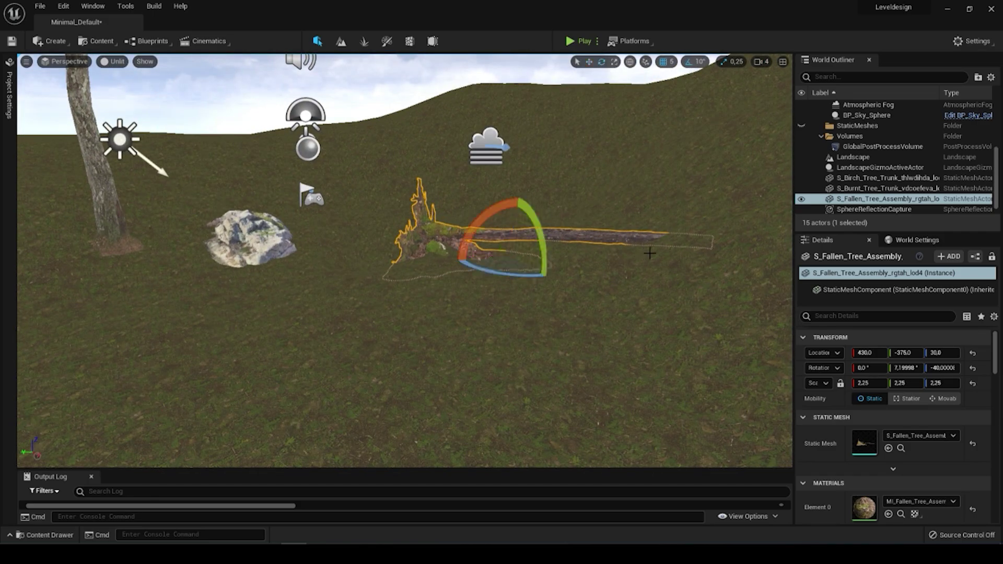
# Try to tilt the fallen tree mesh and undo the rotation.
pyautogui.moveTo(511, 199); pyautogui.dragTo(517, 200)
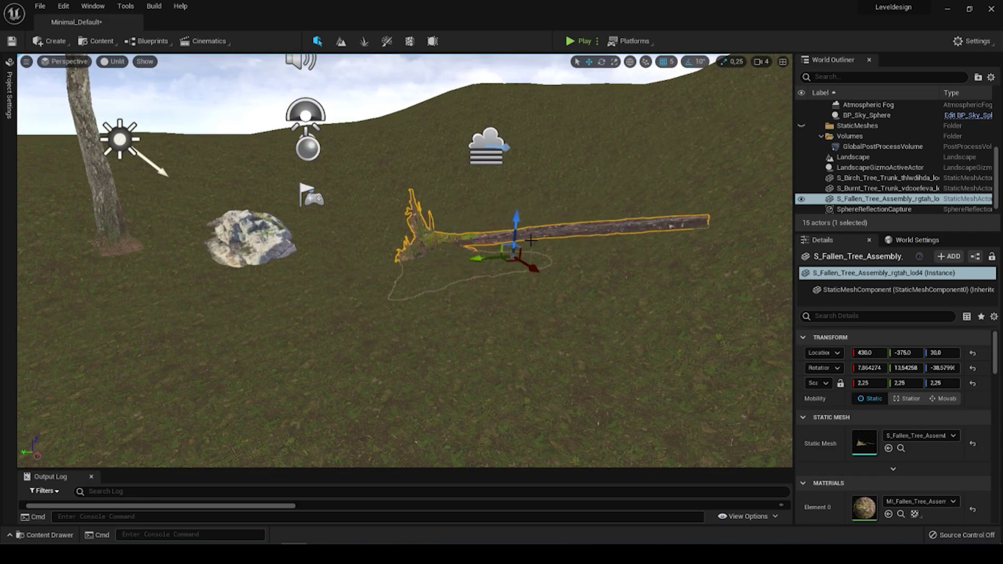
pyautogui.hotkey('ctrl', 'z')
pyautogui.press('e')
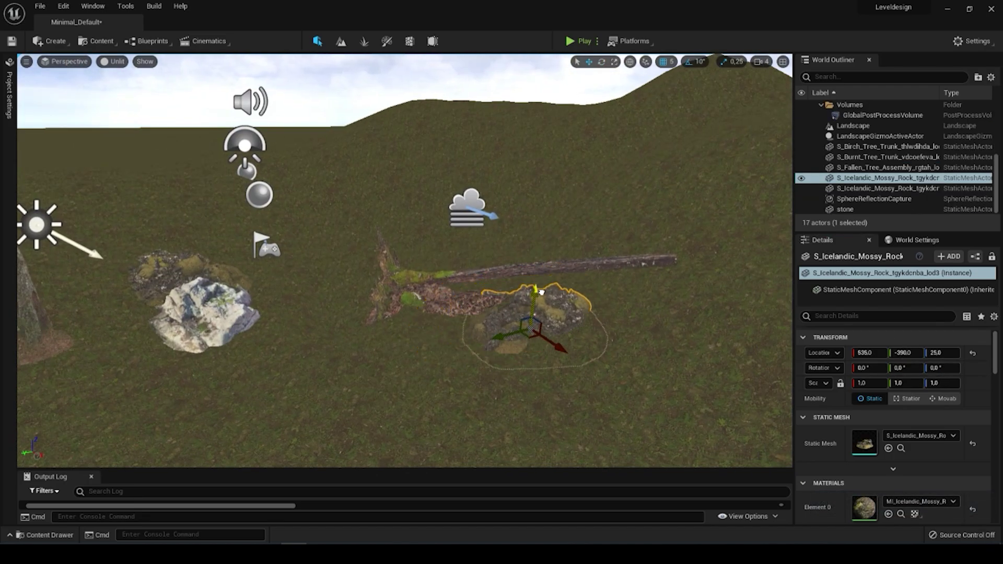
# Position the two Icelandic mossy rocks, one beside the fallen tree and the other behind the white stone.
pyautogui.moveTo(499, 335); pyautogui.dragTo(515, 329)
pyautogui.click(180, 269)
pyautogui.moveTo(151, 295); pyautogui.dragTo(259, 313)
pyautogui.moveTo(160, 315); pyautogui.dragTo(209, 315, button='right')
pyautogui.keyDown('shift'); pyautogui.moveTo(160, 315); pyautogui.dragTo(228, 322); pyautogui.keyUp('shift')
pyautogui.moveTo(225, 275); pyautogui.dragTo(256, 293)
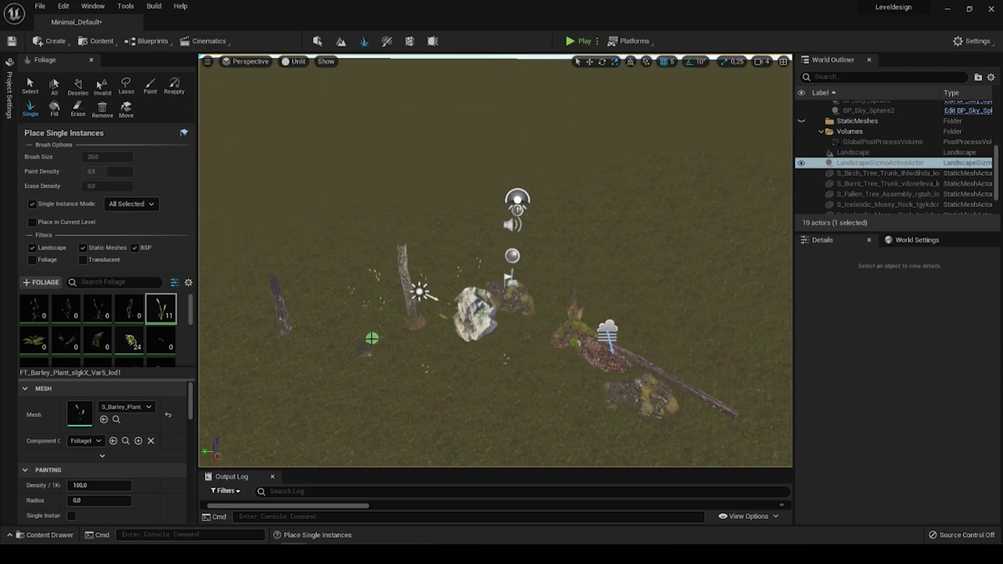
# Choose the Wild Grass Var10 foliage type and place single instances around the white stone.
pyautogui.moveTo(406, 348); pyautogui.dragTo(335, 292, button='right')
pyautogui.scroll(-4, 119, 346)
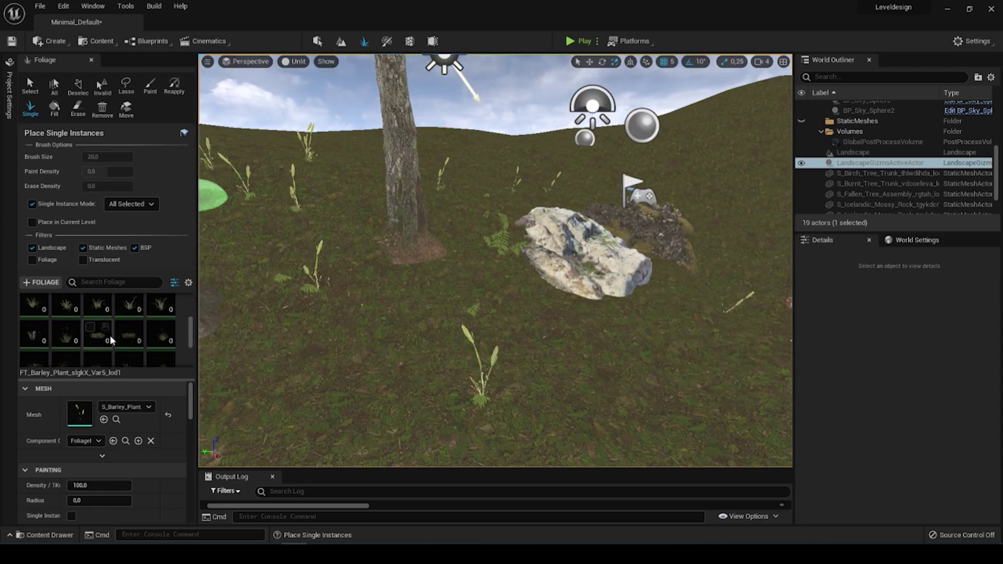
pyautogui.click(104, 337)
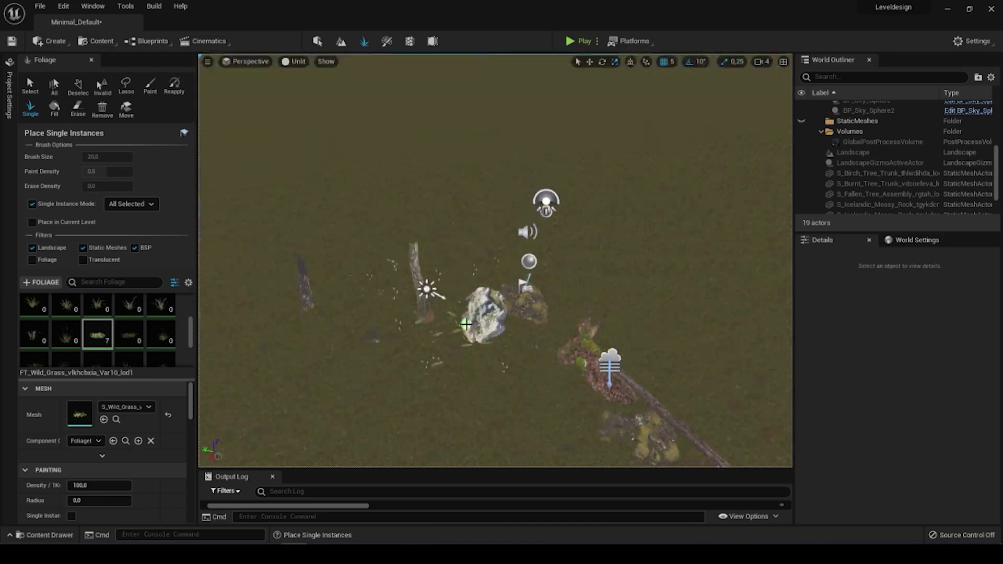
# Select a grass instance near the white stone with the foliage Select tool and delete it.
pyautogui.click(126, 86)
pyautogui.moveTo(622, 223)
pyautogui.mouseDown()
pyautogui.moveTo(236, 305)
pyautogui.moveTo(699, 239)
pyautogui.moveTo(574, 329)
pyautogui.moveTo(541, 222)
pyautogui.mouseUp()
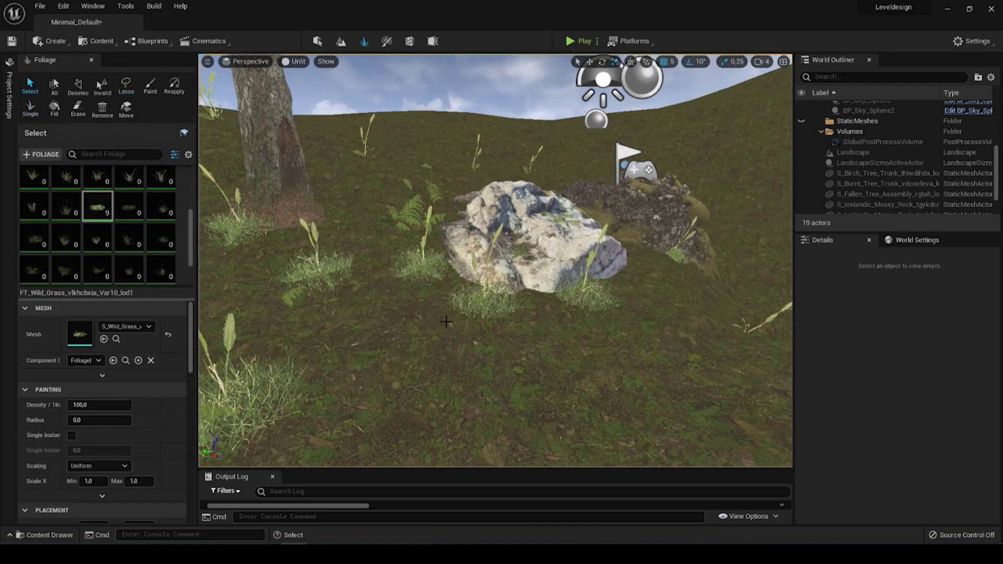
pyautogui.click(446, 301)
pyautogui.press('Delete')
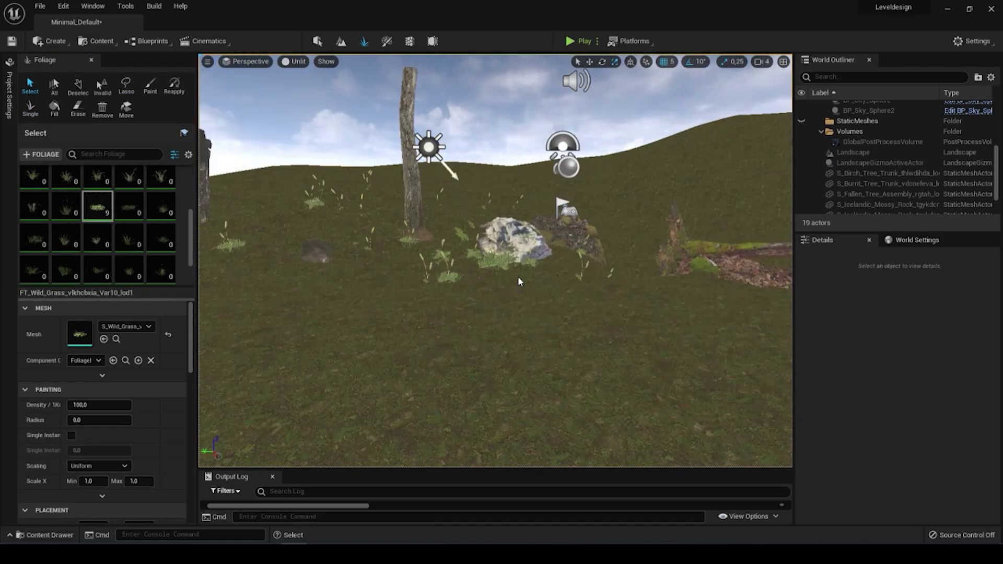
# Return to foliage editing and select the plant clump between the birch trunk and the white stone.
pyautogui.scroll(5, 445, 302)
pyautogui.click(361, 373)
pyautogui.hotkey('shift', '1')
pyautogui.click(300, 383)
pyautogui.click(149, 376)
pyautogui.click(364, 41)
pyautogui.click(380, 294)
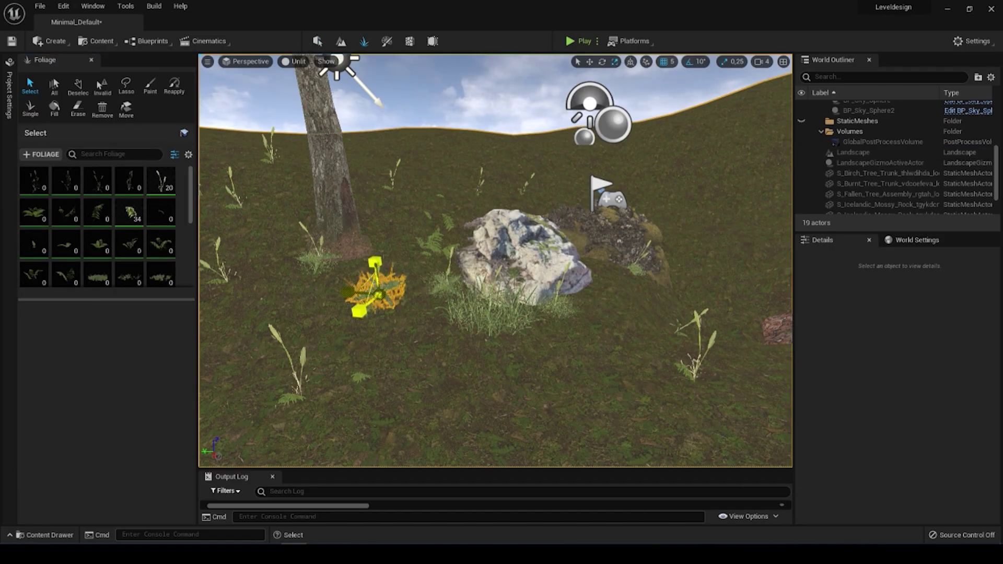
# Switch to object selection and duplicate the birch tree trunk, placing the copy beyond the mossy rock.
pyautogui.click(317, 41)
pyautogui.moveTo(172, 193); pyautogui.dragTo(191, 407, button='right')
pyautogui.press('s')
pyautogui.press('w')
pyautogui.click(172, 193)
pyautogui.press('w')
pyautogui.scroll(-3, 191, 407)
pyautogui.moveTo(260, 374); pyautogui.dragTo(558, 285)
pyautogui.hotkey('ctrl', 'z')
pyautogui.click(296, 329)
pyautogui.hotkey('ctrl', 'v')
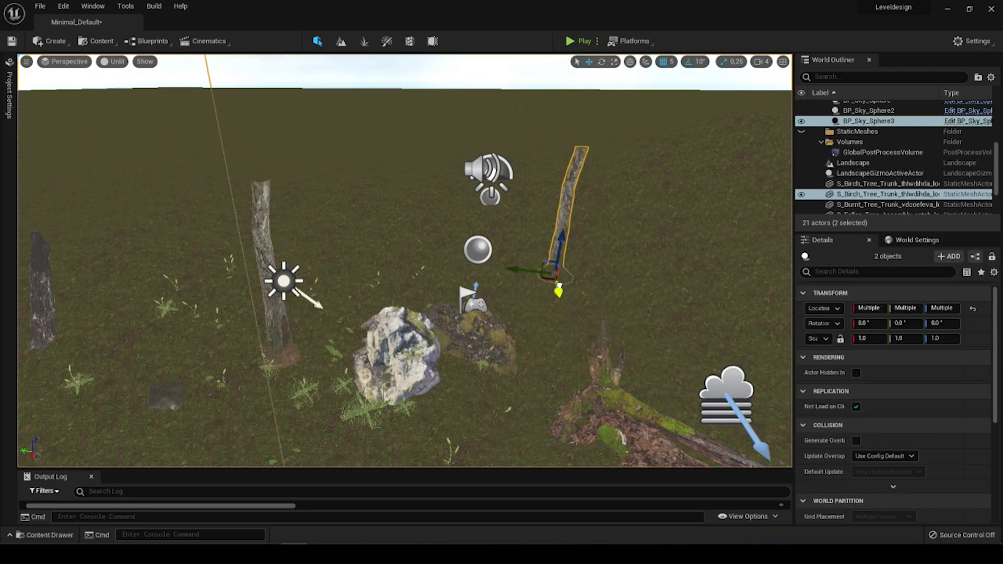
# Adjust the copied birch trunk's placement behind the rocks and save the level.
pyautogui.moveTo(562, 297); pyautogui.dragTo(444, 224, button='right')
pyautogui.press('e')
pyautogui.press('w')
pyautogui.moveTo(418, 208); pyautogui.dragTo(444, 225)
pyautogui.moveTo(381, 116); pyautogui.dragTo(417, 136, button='right')
pyautogui.click(381, 117)
pyautogui.moveTo(381, 79); pyautogui.dragTo(381, 63, button='right')
pyautogui.click(37, 8)
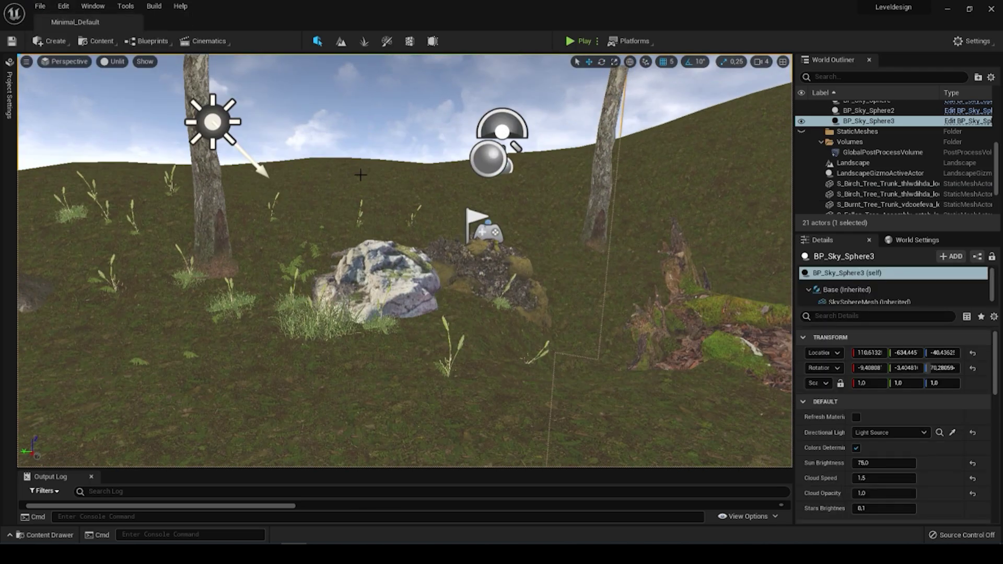
# Add the Japanese shrine stairs mesh from the project content near the birch trunk and rotate it to face the slope.
pyautogui.click(44, 534)
pyautogui.moveTo(239, 424); pyautogui.dragTo(669, 425)
pyautogui.moveTo(668, 425); pyautogui.dragTo(585, 334, button='right')
pyautogui.moveTo(624, 337); pyautogui.dragTo(363, 368)
pyautogui.press('e')
pyautogui.moveTo(398, 412); pyautogui.dragTo(453, 385)
pyautogui.moveTo(453, 386); pyautogui.dragTo(454, 444, button='right')
pyautogui.moveTo(394, 450); pyautogui.dragTo(436, 435)
pyautogui.hotkey('ctrl', 'z')
pyautogui.moveTo(448, 395); pyautogui.dragTo(340, 357, button='right')
pyautogui.moveTo(340, 398); pyautogui.dragTo(351, 393)
pyautogui.moveTo(352, 394); pyautogui.dragTo(293, 313, button='right')
# Lower the shrine stairs into the ground and shift them between the dark boulder and the birch trunk.
pyautogui.press('w')
pyautogui.moveTo(579, 289); pyautogui.dragTo(578, 353)
pyautogui.moveTo(573, 414); pyautogui.dragTo(570, 403)
pyautogui.moveTo(543, 374); pyautogui.dragTo(507, 364)
pyautogui.moveTo(508, 365); pyautogui.dragTo(648, 364, button='right')
pyautogui.click(508, 285)
pyautogui.moveTo(508, 286); pyautogui.dragTo(563, 285, button='right')
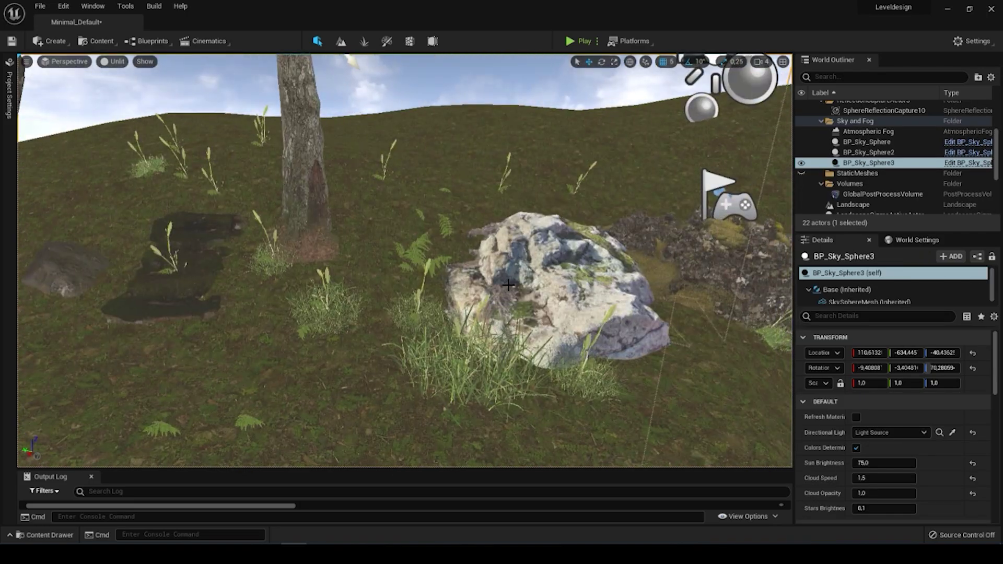
# Add the mossy embankment mesh from the project content beside the white stone.
pyautogui.hotkey('ctrl', 'space')
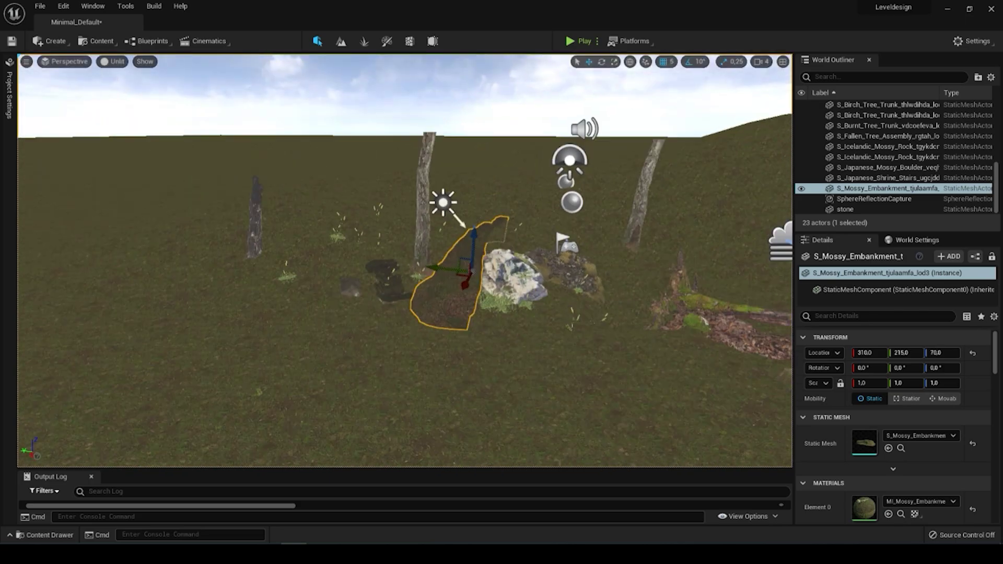
pyautogui.moveTo(619, 370); pyautogui.dragTo(619, 370, button='right')
pyautogui.click(619, 370)
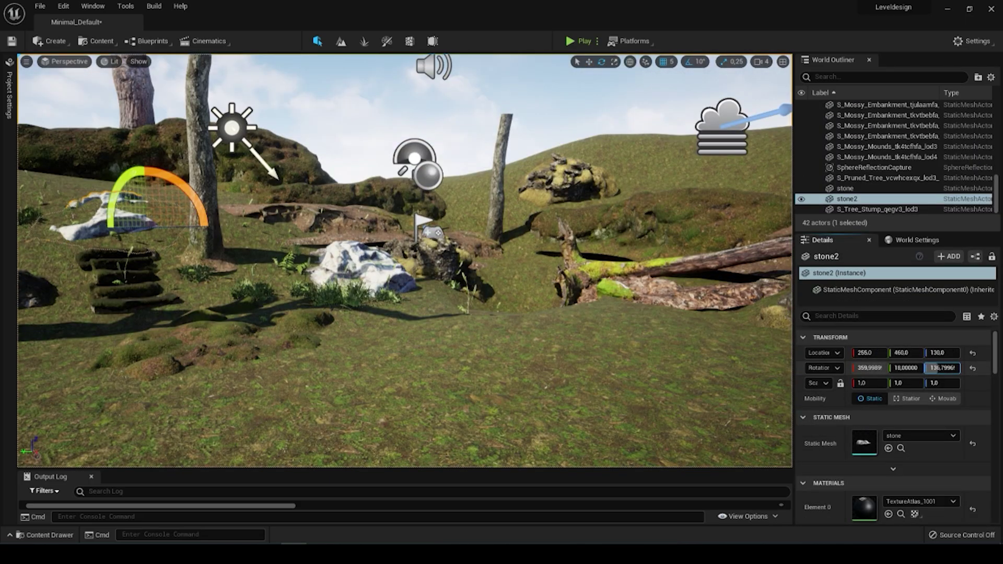
# Examine the lit scene around the birch trunk, white stone and mossy rocks from closer up.
pyautogui.click(340, 104)
pyautogui.moveTo(339, 104); pyautogui.dragTo(300, 121, button='right')
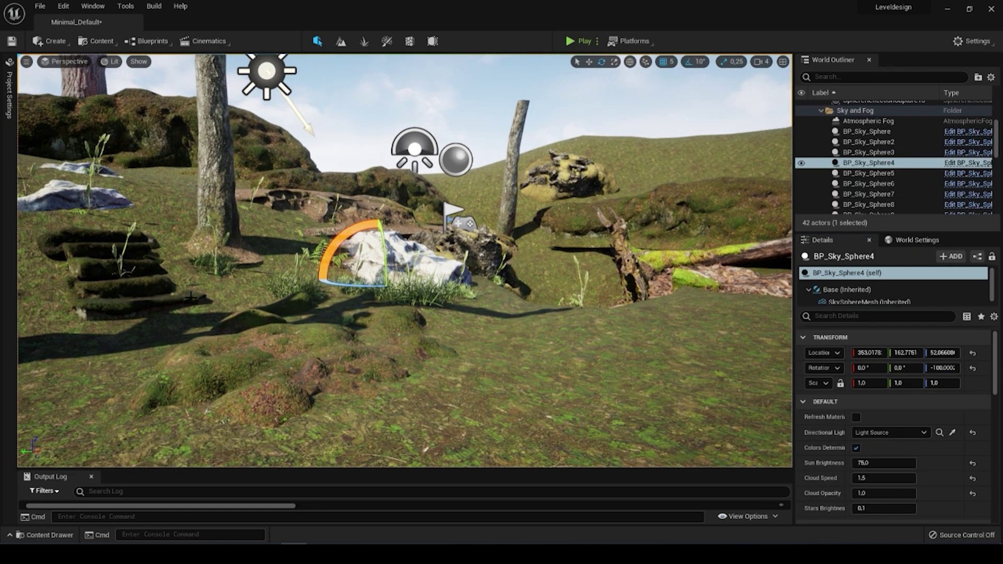
pyautogui.click(234, 259)
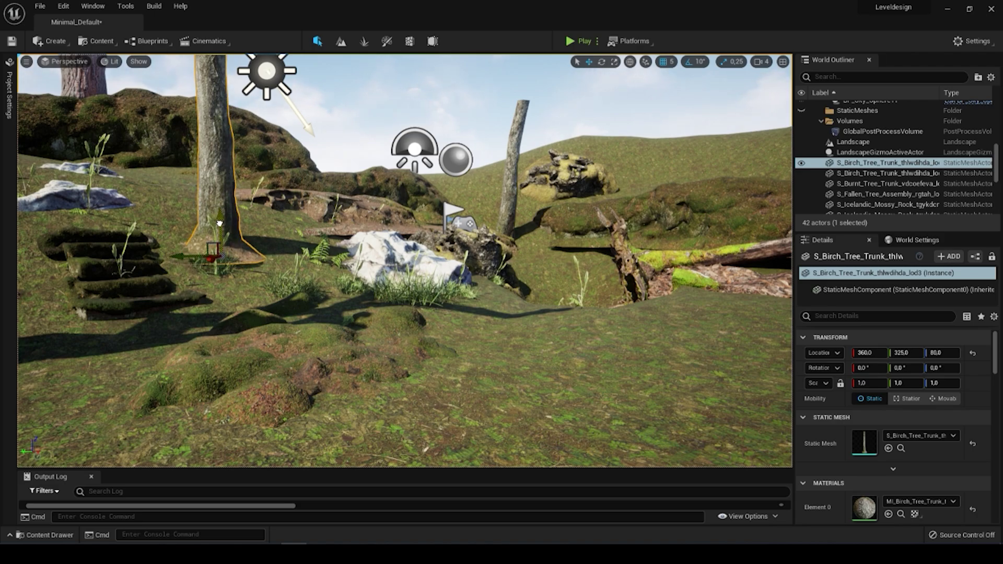
pyautogui.click(478, 81)
pyautogui.moveTo(477, 80); pyautogui.dragTo(478, 80, button='right')
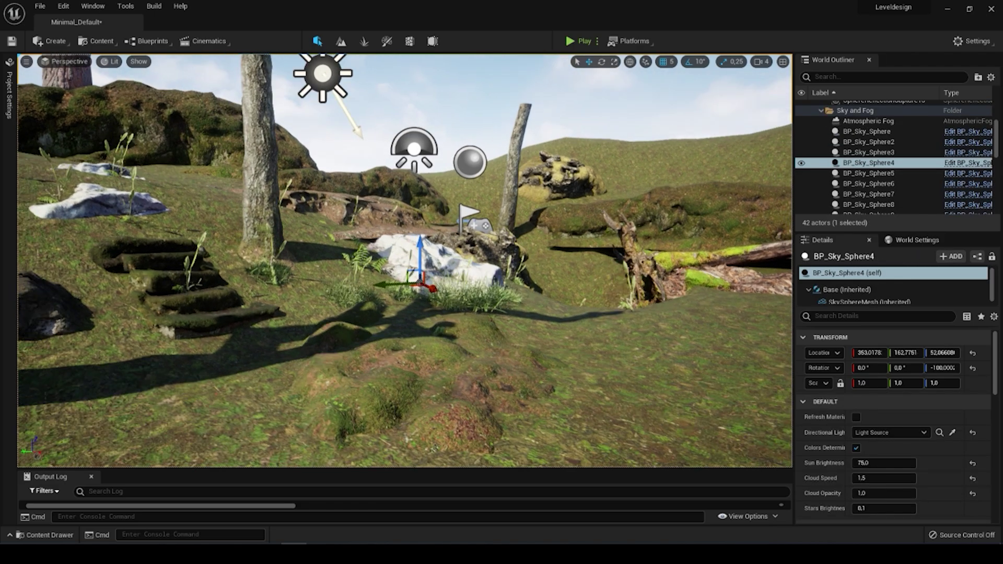
pyautogui.press('w')
pyautogui.moveTo(561, 227); pyautogui.dragTo(559, 226, button='right')
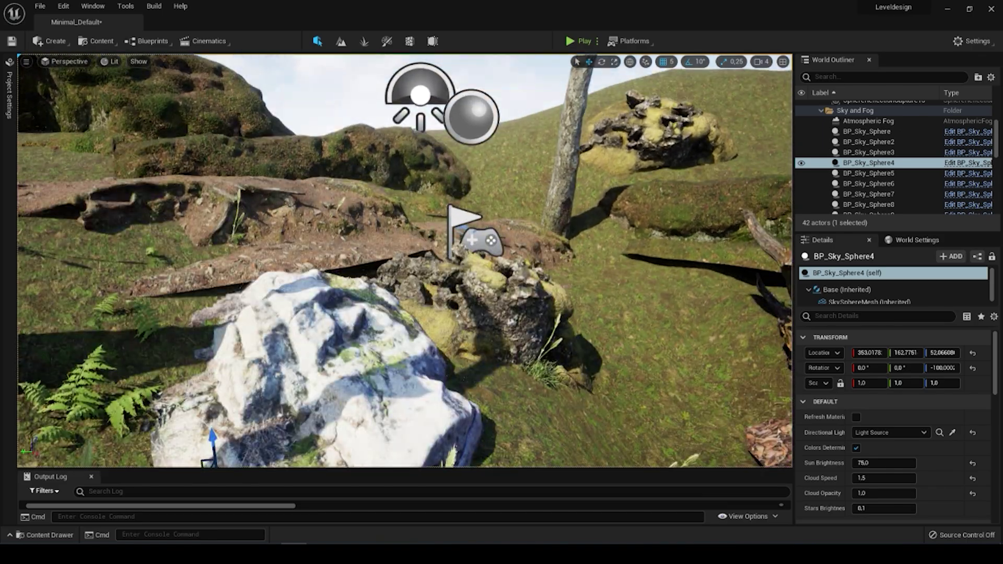
# Select the brown mossy embankment behind the white stone and adjust its height.
pyautogui.click(208, 226)
pyautogui.moveTo(189, 229)
pyautogui.mouseDown()
pyautogui.moveTo(192, 243)
pyautogui.moveTo(191, 213)
pyautogui.moveTo(190, 222)
pyautogui.mouseUp()
pyautogui.moveTo(191, 222); pyautogui.dragTo(247, 39, button='right')
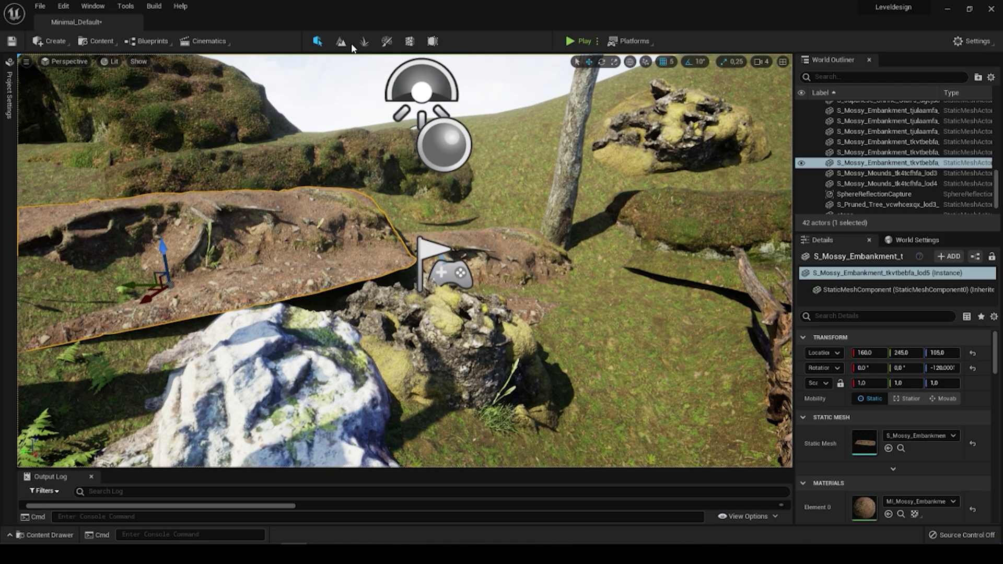
# Sculpt the landscape between the white stone and the embankment with brush size 95 and tool strength 0.176.
pyautogui.hotkey('shift', '2')
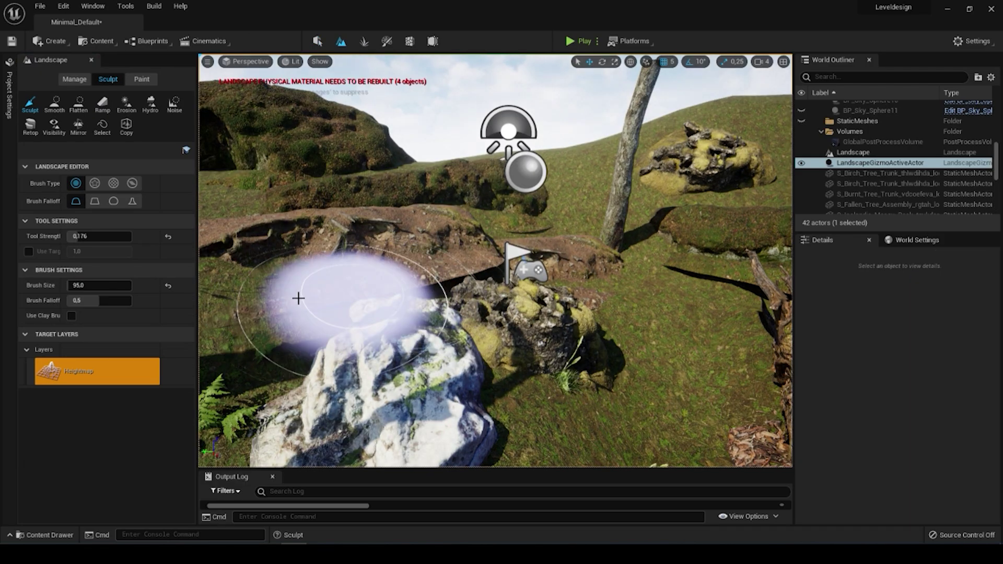
pyautogui.moveTo(458, 291)
pyautogui.mouseDown()
pyautogui.moveTo(502, 297)
pyautogui.moveTo(491, 265)
pyautogui.moveTo(460, 264)
pyautogui.mouseUp()
pyautogui.moveTo(697, 243); pyautogui.dragTo(726, 243, button='right')
pyautogui.press('a')
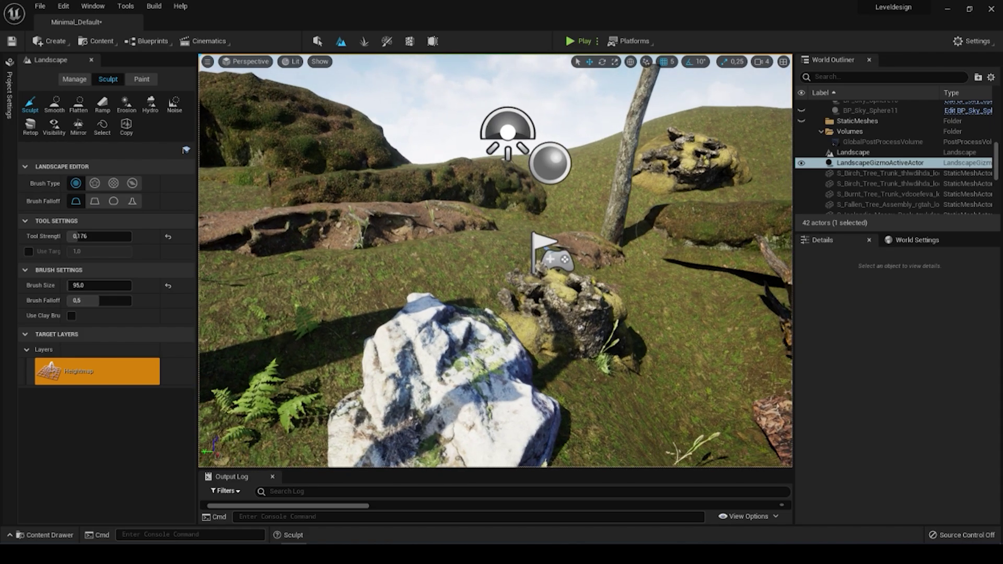
pyautogui.click(297, 63)
pyautogui.click(306, 91)
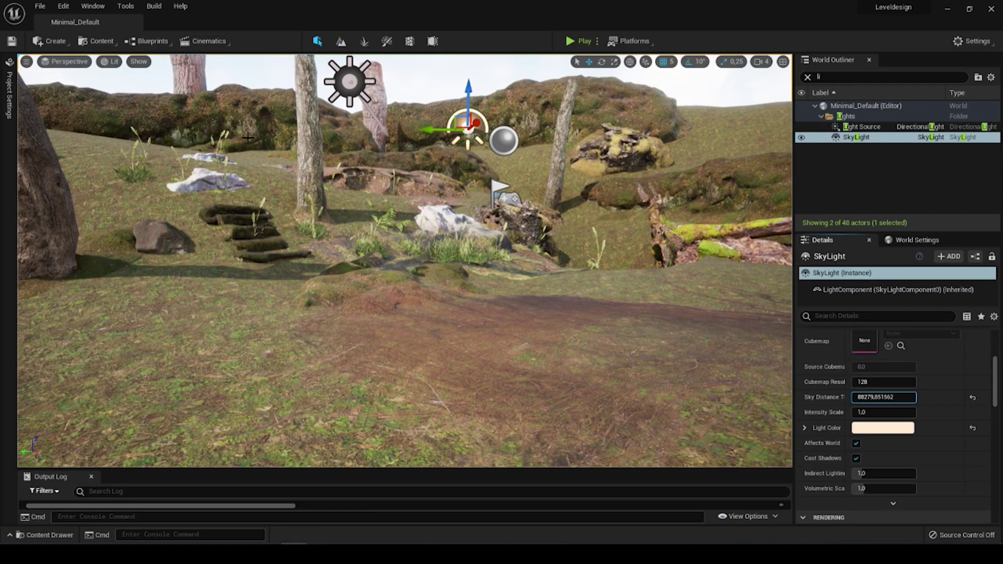
# Add the Jungle Debris Pile decal near the small white stones and reposition it on the ground.
pyautogui.scroll(3, 248, 137)
pyautogui.scroll(-3, 248, 138)
pyautogui.moveTo(248, 138); pyautogui.dragTo(251, 101)
pyautogui.moveTo(250, 102); pyautogui.dragTo(267, 102, button='right')
pyautogui.press('a')
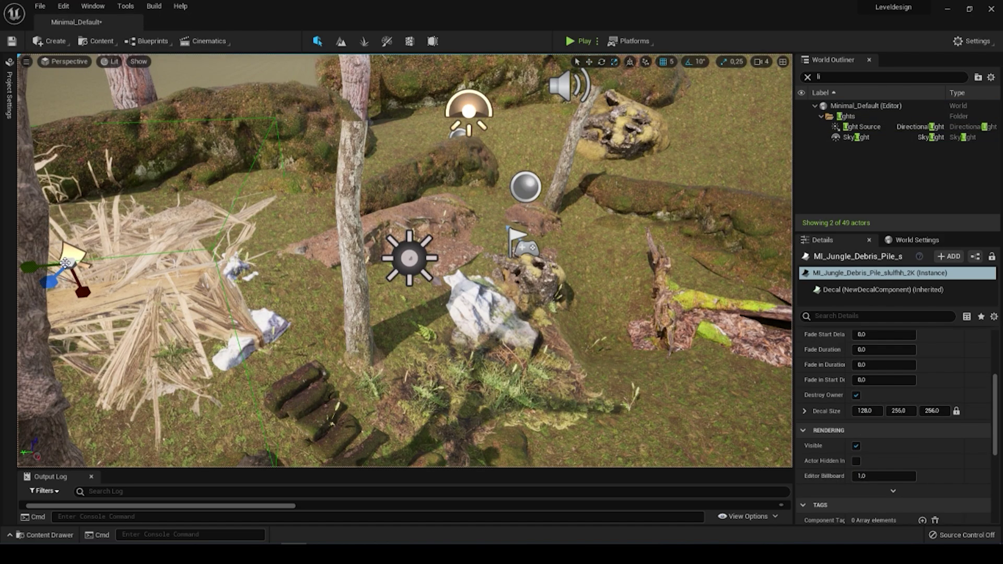
pyautogui.moveTo(65, 263); pyautogui.dragTo(50, 277)
pyautogui.keyDown('alt'); pyautogui.moveTo(184, 262); pyautogui.dragTo(114, 193); pyautogui.keyUp('alt')
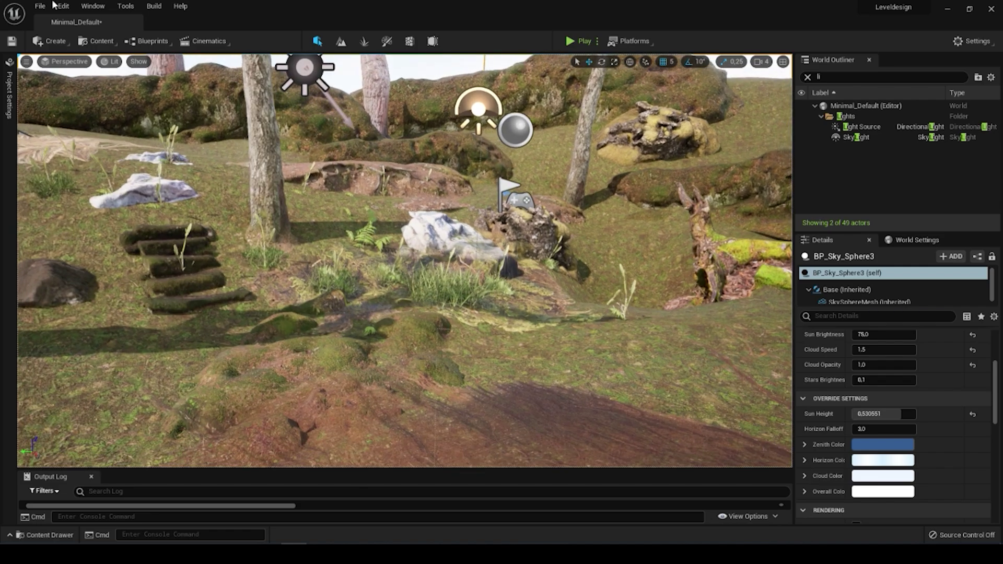
# Save the level, and set the viewport to Unlit with the white stone selected.
pyautogui.click(39, 6)
pyautogui.click(89, 121)
pyautogui.click(444, 237)
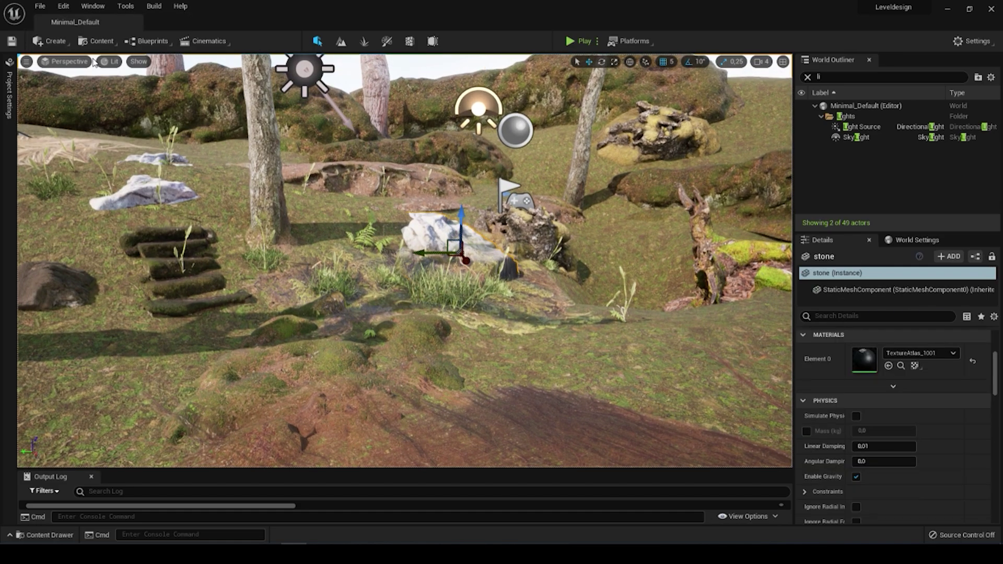
pyautogui.click(108, 62)
pyautogui.click(120, 101)
# Try duplicating objects around the white stone and undo the copies.
pyautogui.keyDown('alt'); pyautogui.moveTo(421, 253); pyautogui.dragTo(409, 273); pyautogui.keyUp('alt')
pyautogui.hotkey('ctrl', 'z')
pyautogui.scroll(-3, 403, 146)
pyautogui.click(403, 147)
pyautogui.keyDown('alt'); pyautogui.moveTo(403, 146); pyautogui.dragTo(404, 208); pyautogui.keyUp('alt')
pyautogui.click(157, 326)
pyautogui.hotkey('ctrl', 'v')
pyautogui.keyDown('alt'); pyautogui.moveTo(444, 120); pyautogui.dragTo(470, 142); pyautogui.keyUp('alt')
pyautogui.hotkey('ctrl', 'z')
pyautogui.hotkey('ctrl', 'z')
pyautogui.hotkey('ctrl', 'z')
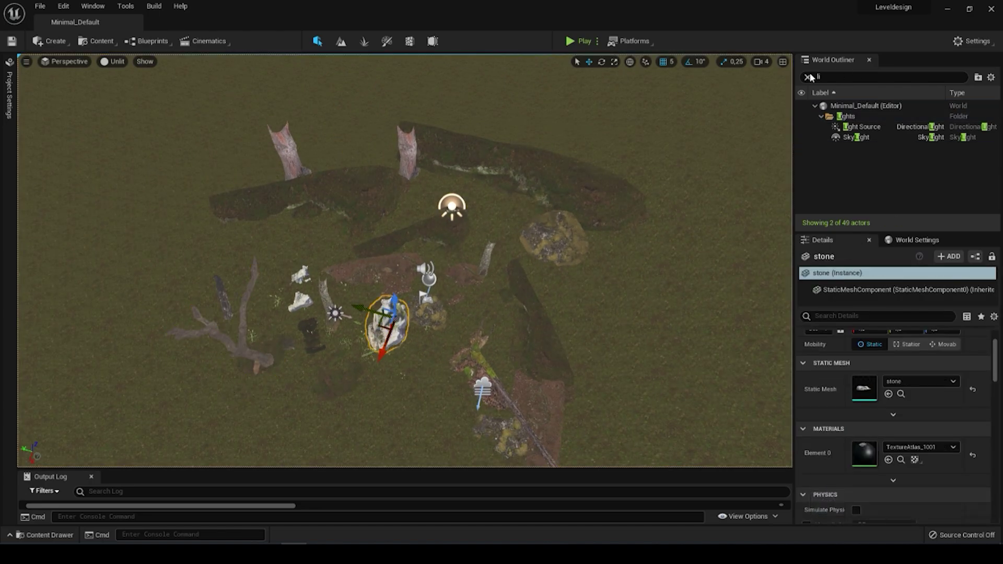
# Clear the outliner filter and duplicate the pruned tree, placing the copy near the rear embankments.
pyautogui.hotkey('ctrl', 'z')
pyautogui.hotkey('ctrl', 'z')
pyautogui.hotkey('ctrl', 'z')
pyautogui.hotkey('ctrl', 'z')
pyautogui.hotkey('ctrl', 'z')
pyautogui.hotkey('ctrl', 'z')
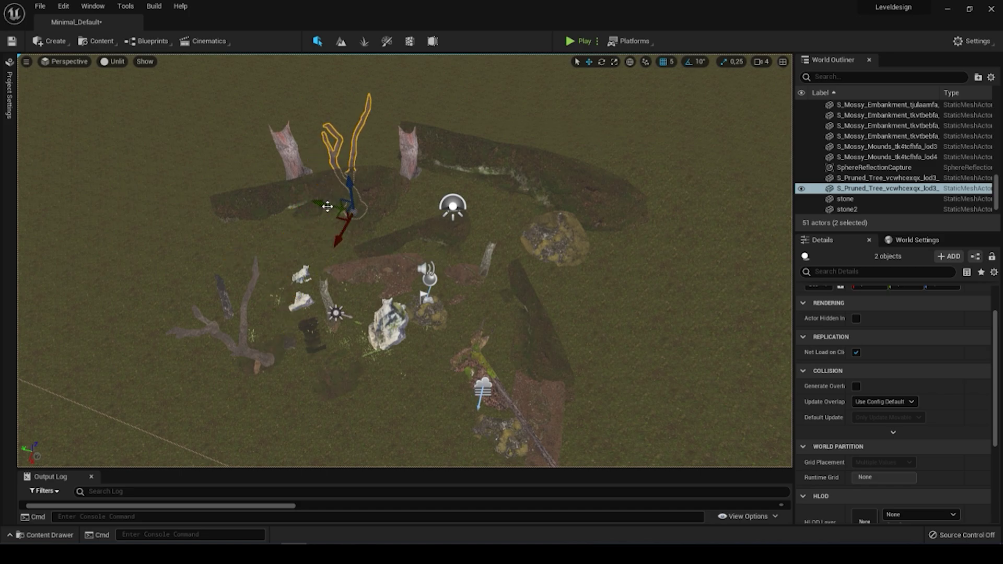
pyautogui.scroll(1, 103, 334)
pyautogui.moveTo(329, 297); pyautogui.dragTo(220, 303, button='right')
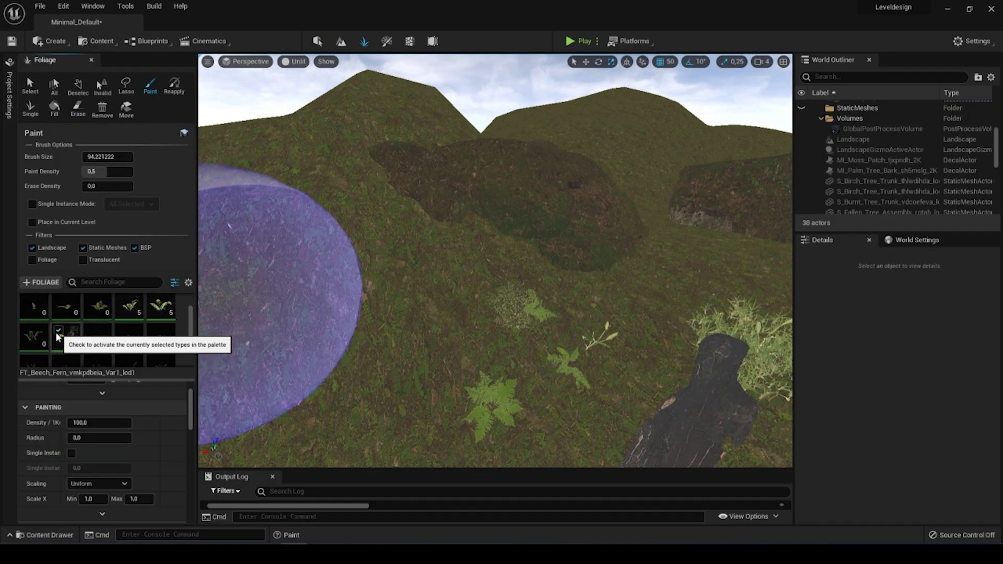
# Paint beech ferns across the terrain with a brush size of about 94.22 and a paint density of 0.5.
pyautogui.hotkey('ctrl', 'z')
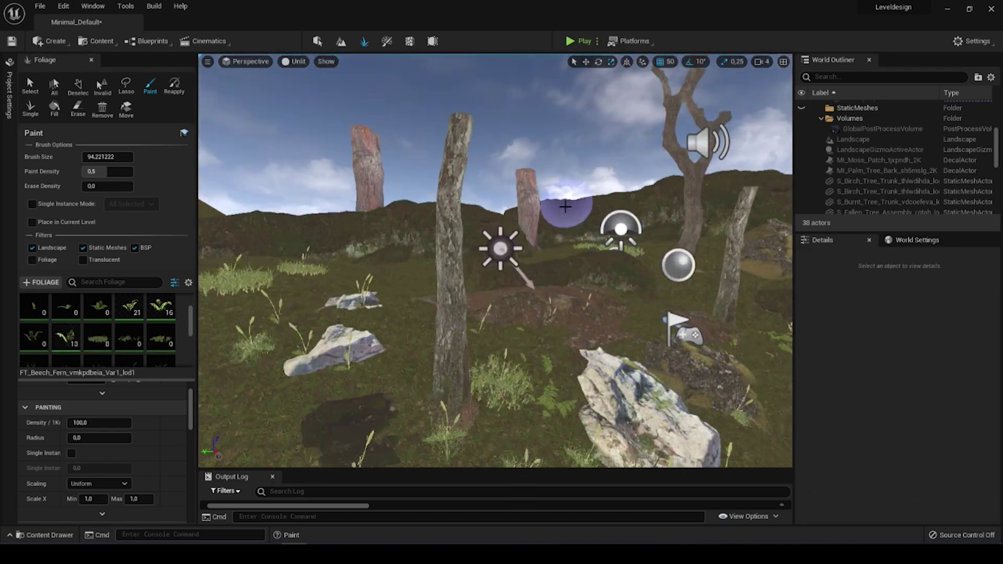
pyautogui.hotkey('ctrl', 'z')
# Check the painted foliage in the Lit view mode and return to Unlit.
pyautogui.click(294, 61)
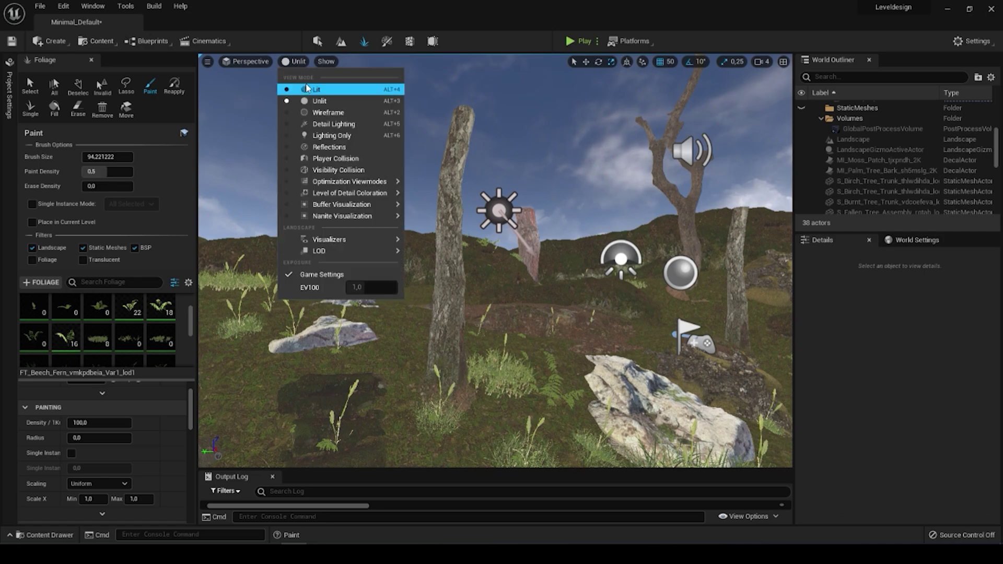
pyautogui.click(308, 88)
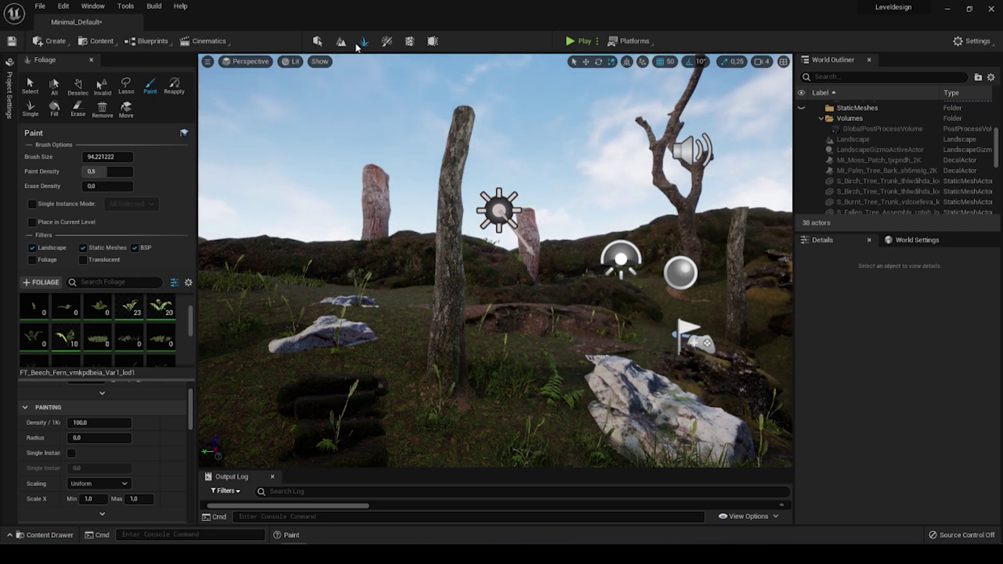
pyautogui.click(292, 61)
pyautogui.click(308, 107)
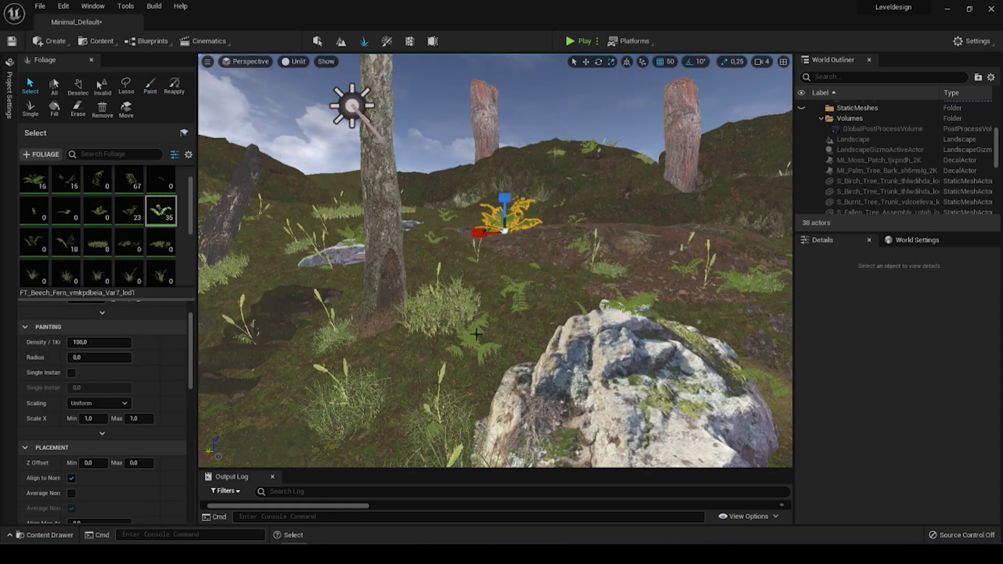
# Reposition a beech fern instance near the large white stone.
pyautogui.moveTo(629, 312); pyautogui.dragTo(748, 292)
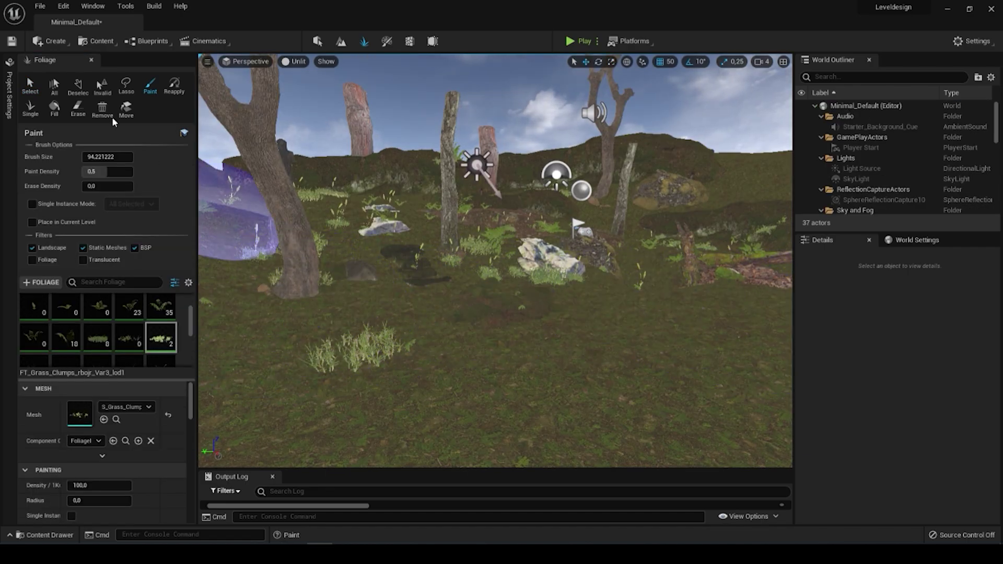
# Select a grass clump instance beside the large foreground tree and adjust its placement and size.
pyautogui.click(31, 85)
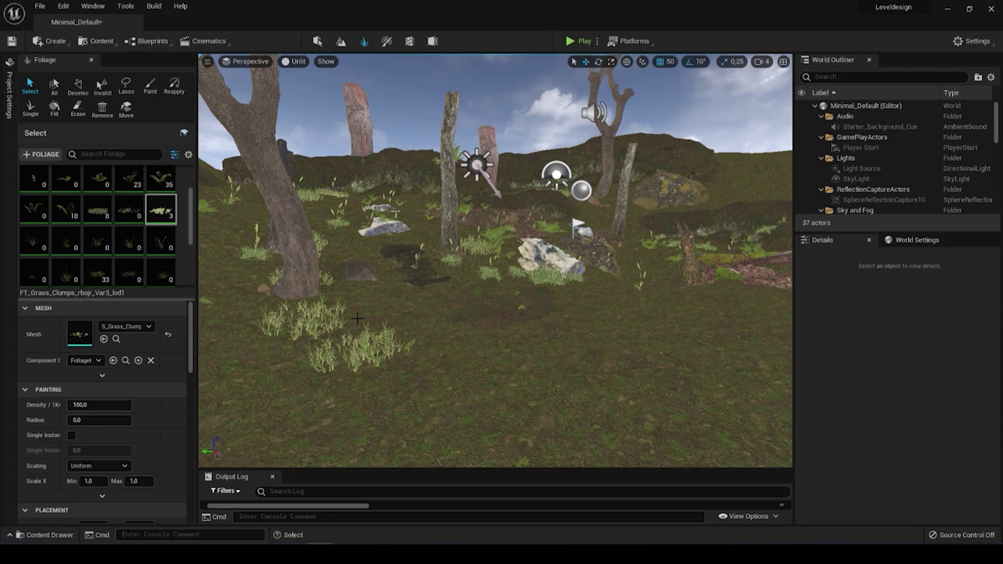
pyautogui.moveTo(400, 317); pyautogui.dragTo(384, 317, button='right')
pyautogui.click(316, 319)
pyautogui.moveTo(318, 320); pyautogui.dragTo(340, 308)
pyautogui.scroll(5, 412, 347)
pyautogui.moveTo(411, 347); pyautogui.dragTo(384, 342, button='right')
pyautogui.press('s')
pyautogui.press('w')
pyautogui.scroll(-1, 148, 230)
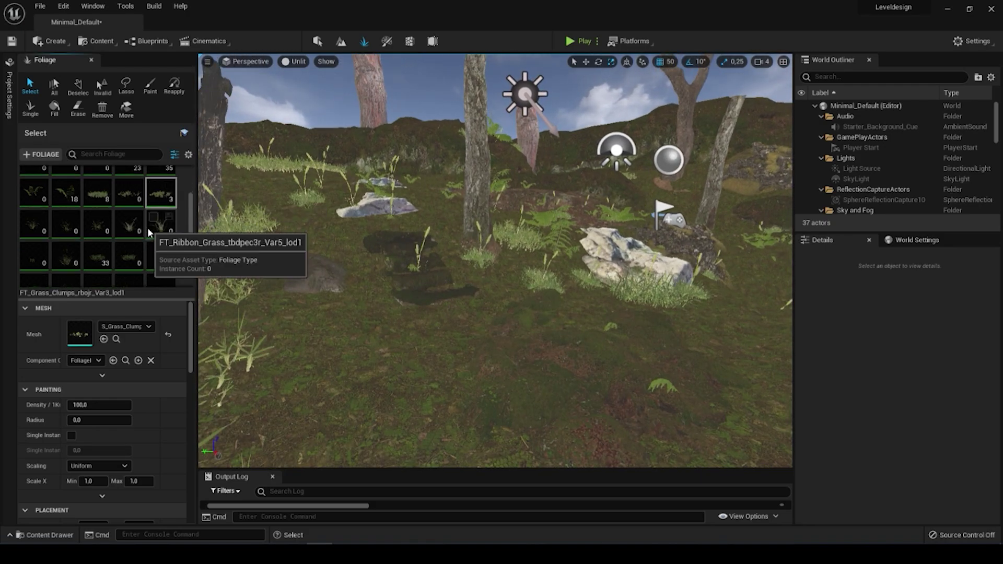
# Activate another grass type and paint it around the white stones with brush size 94.22 and paint density 0.5.
pyautogui.scroll(-2, 148, 227)
pyautogui.click(30, 108)
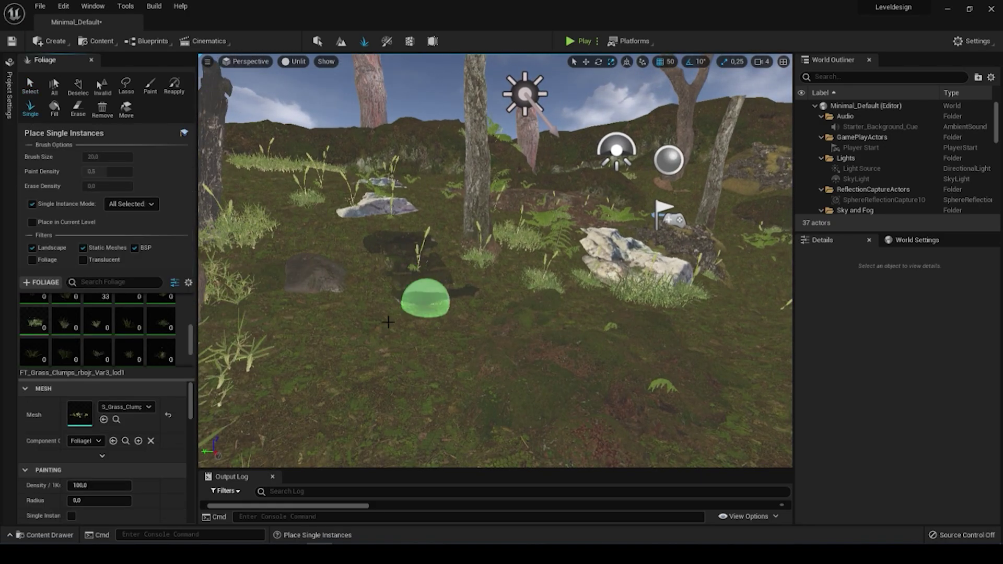
pyautogui.click(149, 86)
pyautogui.click(355, 320)
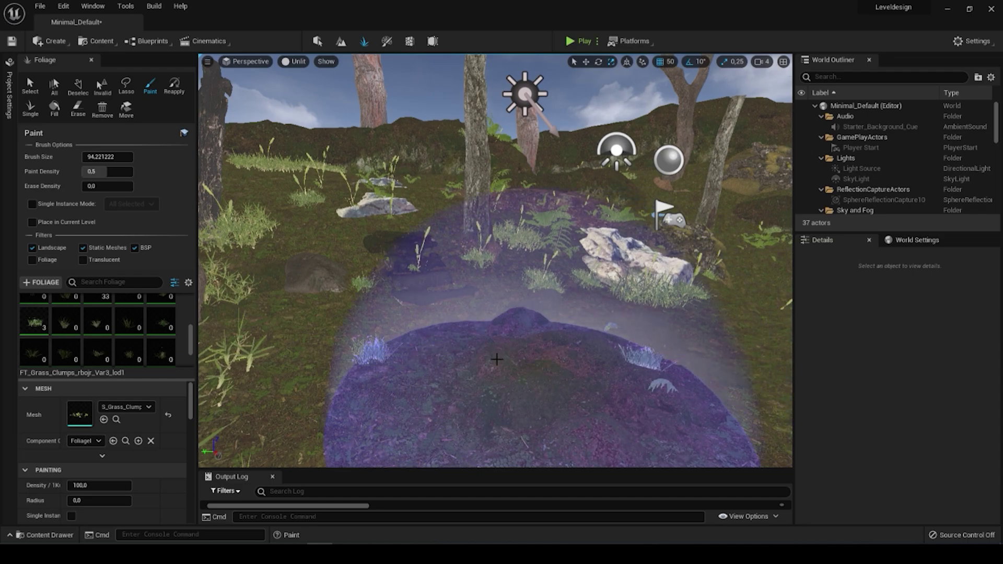
pyautogui.scroll(-5, 337, 204)
pyautogui.moveTo(478, 366); pyautogui.dragTo(593, 338)
pyautogui.scroll(5, 640, 289)
pyautogui.click(593, 246)
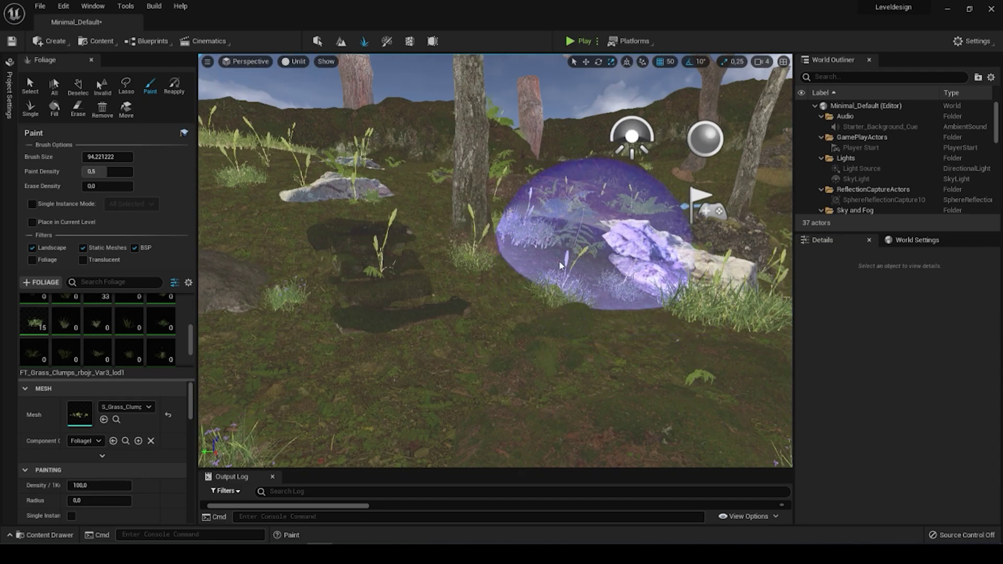
# Adjust the grass clump beside the dark rock and place single instances of the same grass near it.
pyautogui.click(30, 86)
pyautogui.click(288, 300)
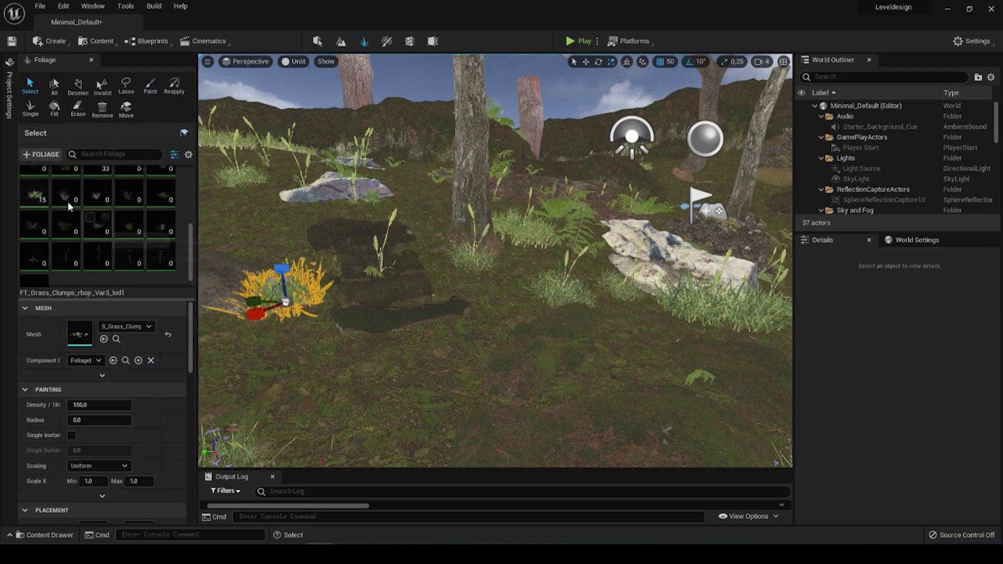
pyautogui.hotkey('shift', '3')
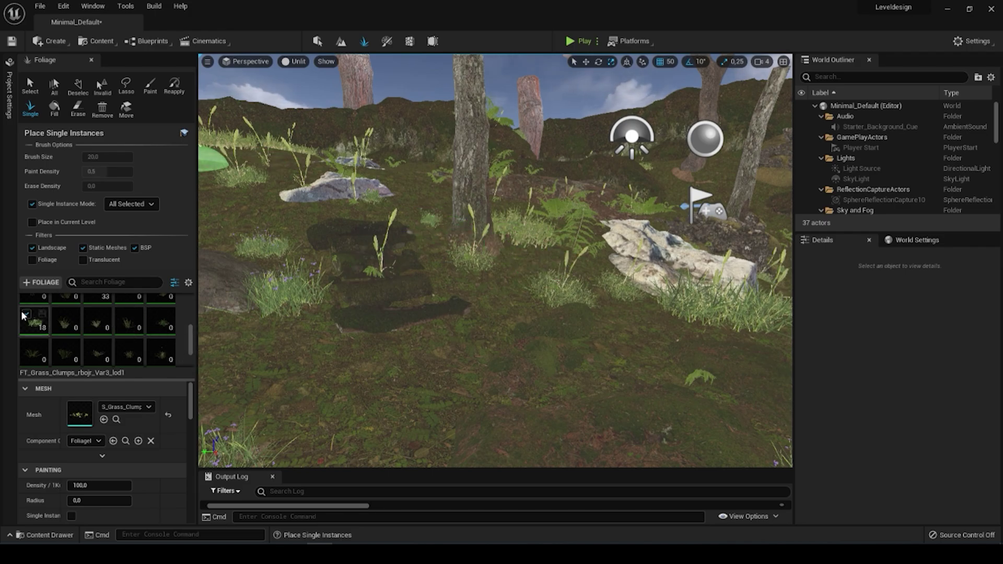
pyautogui.click(302, 272)
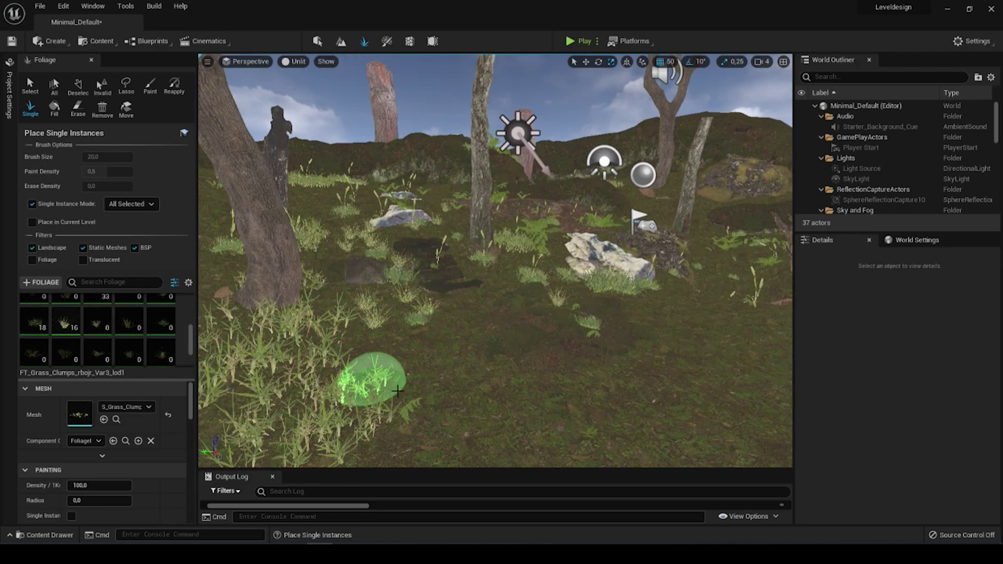
# Place single instances of further grass types beside the foreground tree and in the clearing in front of the white stone.
pyautogui.moveTo(398, 391); pyautogui.dragTo(427, 142, button='right')
pyautogui.press('w')
pyautogui.click(56, 312)
pyautogui.scroll(-1, 144, 347)
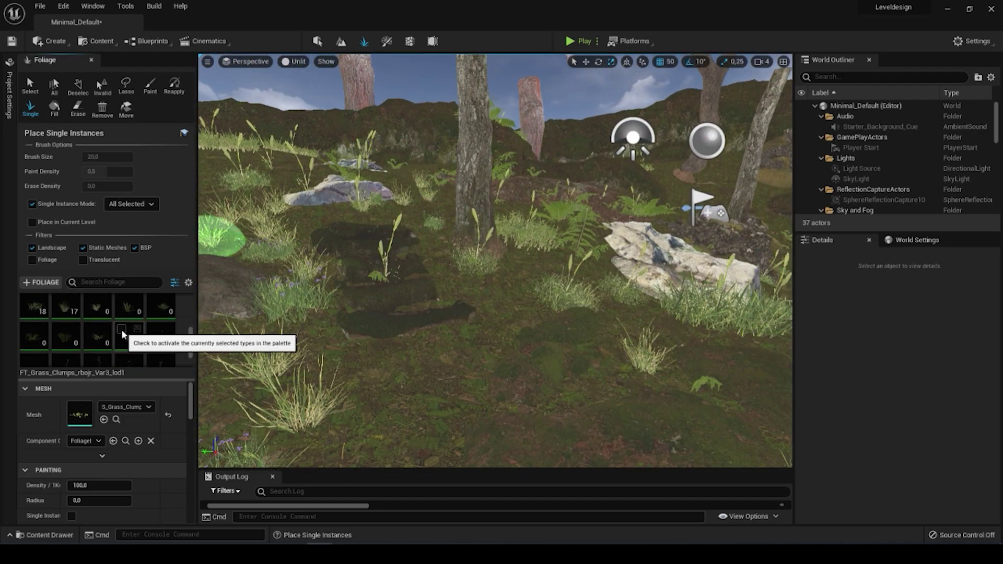
pyautogui.click(122, 329)
pyautogui.click(500, 320)
pyautogui.click(506, 302)
pyautogui.scroll(-5, 528, 285)
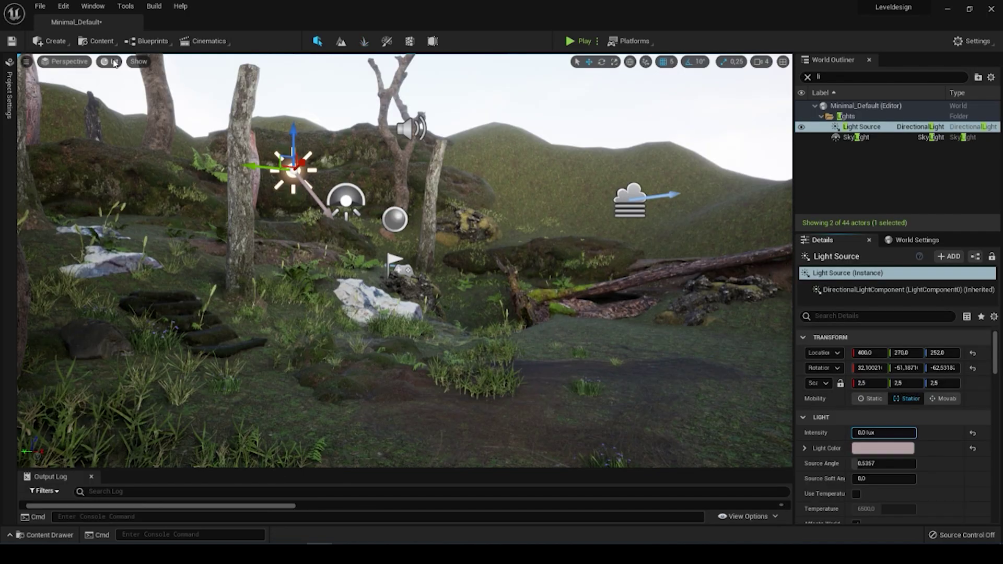
# Add an Exponential Height Fog actor near the player start and adjust its fog density.
pyautogui.click(113, 62)
pyautogui.click(114, 63)
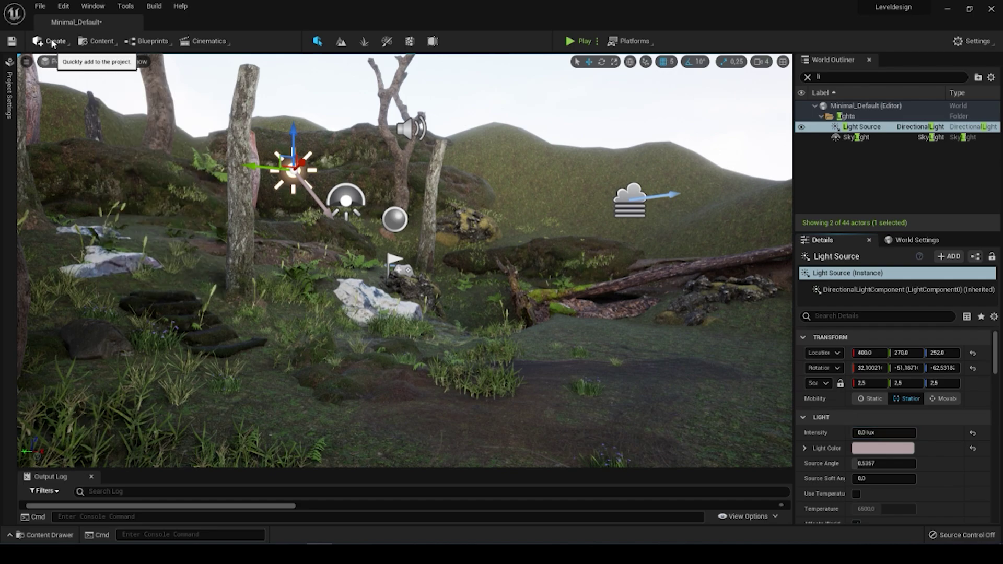
pyautogui.click(52, 42)
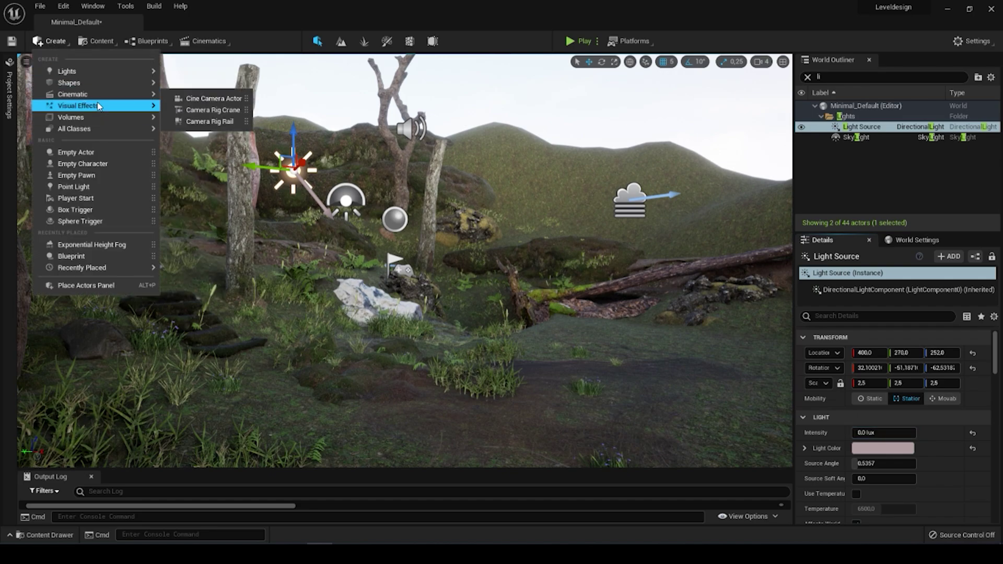
pyautogui.moveTo(99, 107)
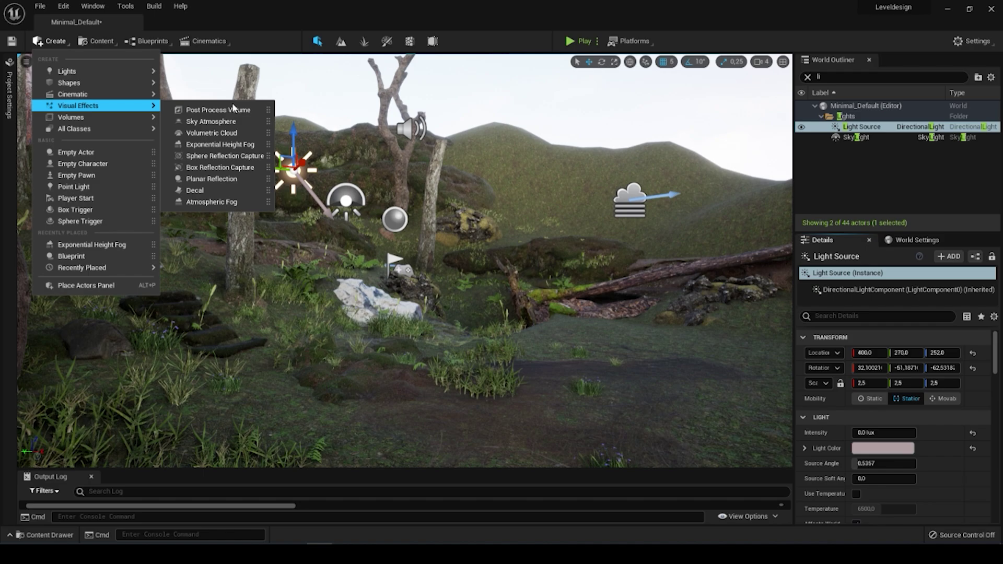
pyautogui.click(224, 145)
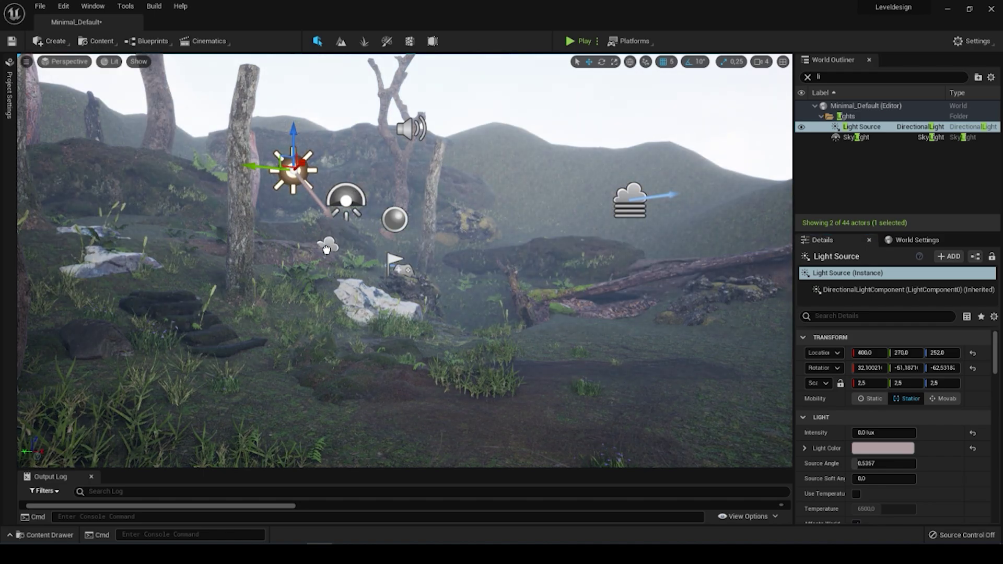
pyautogui.moveTo(352, 235); pyautogui.dragTo(353, 234)
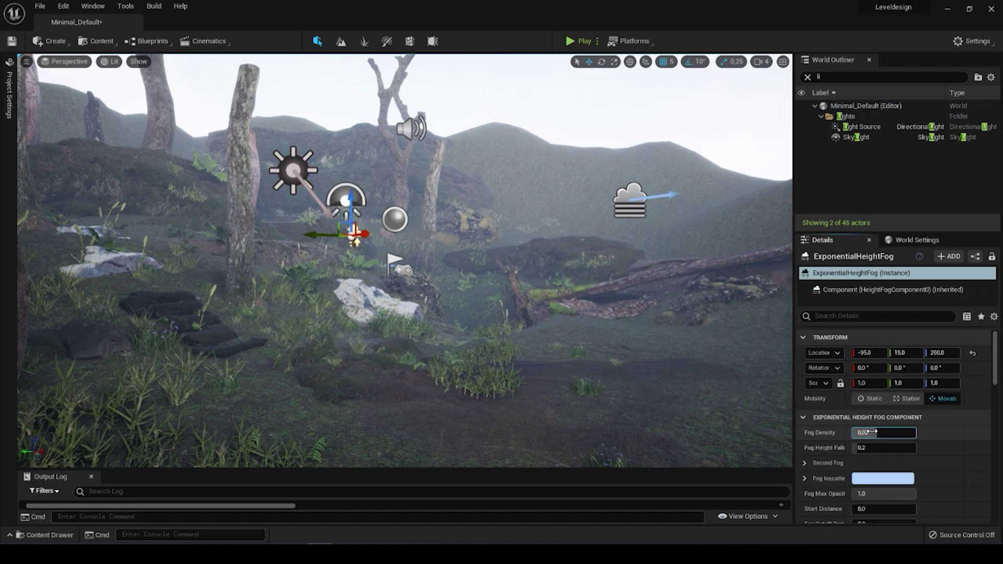
pyautogui.moveTo(871, 433); pyautogui.dragTo(873, 432)
pyautogui.moveTo(471, 316)
pyautogui.mouseDown(button='right')
pyautogui.moveTo(397, 316)
pyautogui.moveTo(472, 316)
pyautogui.moveTo(472, 331)
pyautogui.moveTo(450, 292)
pyautogui.mouseUp(button='right')
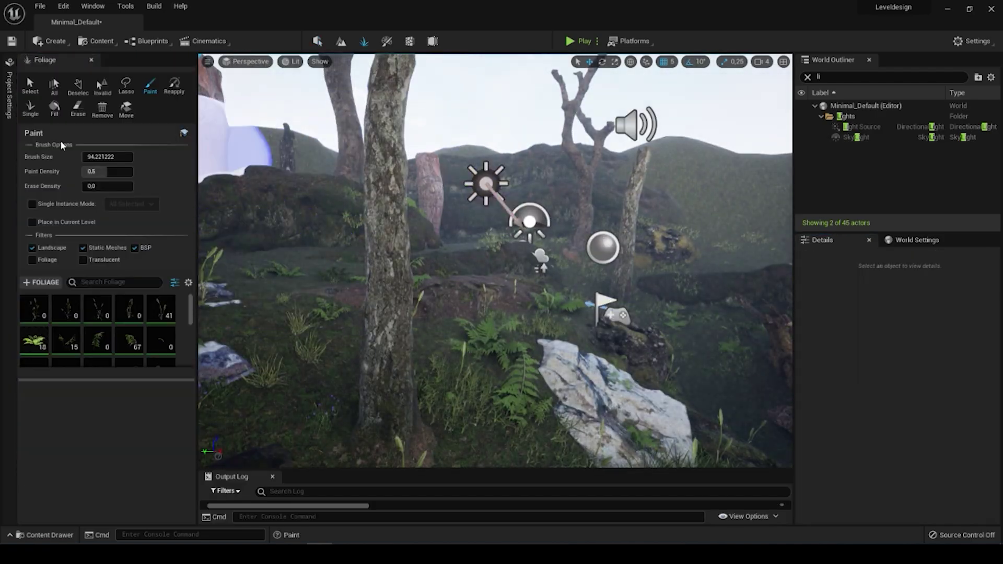
# Reposition a fern behind the nearest trunk and place single fern instances on the rear embankments.
pyautogui.click(30, 85)
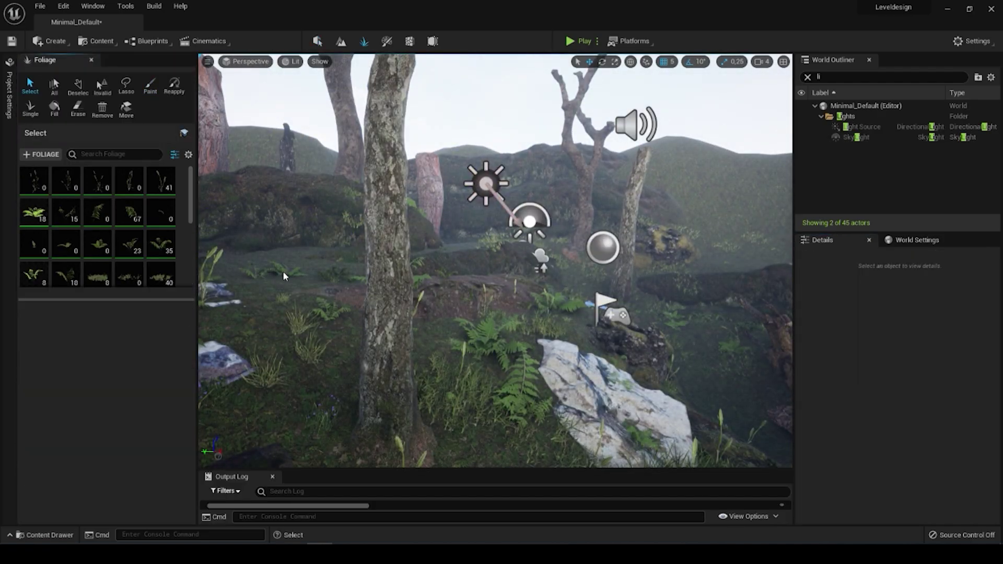
pyautogui.press('w')
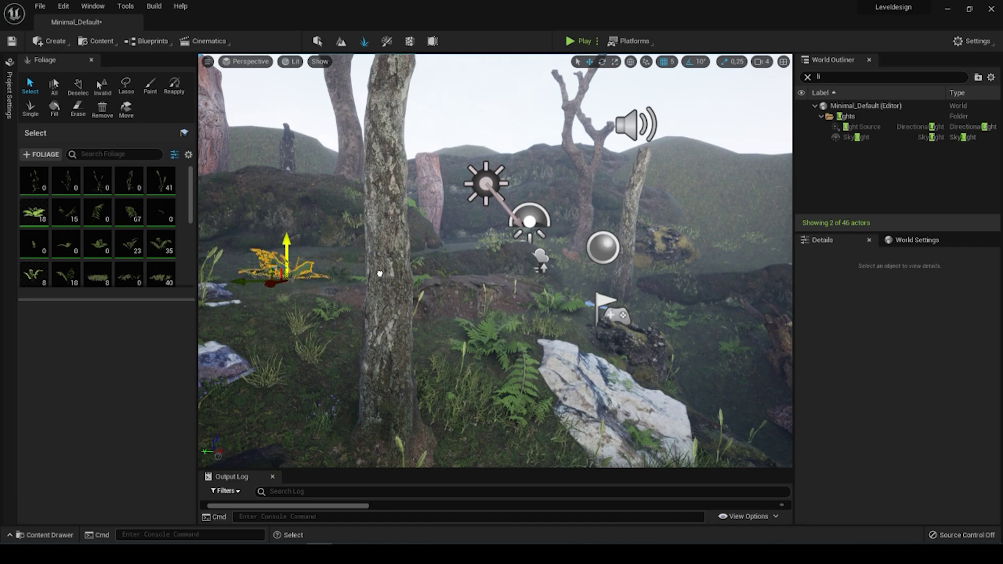
pyautogui.click(29, 109)
pyautogui.scroll(5, 455, 242)
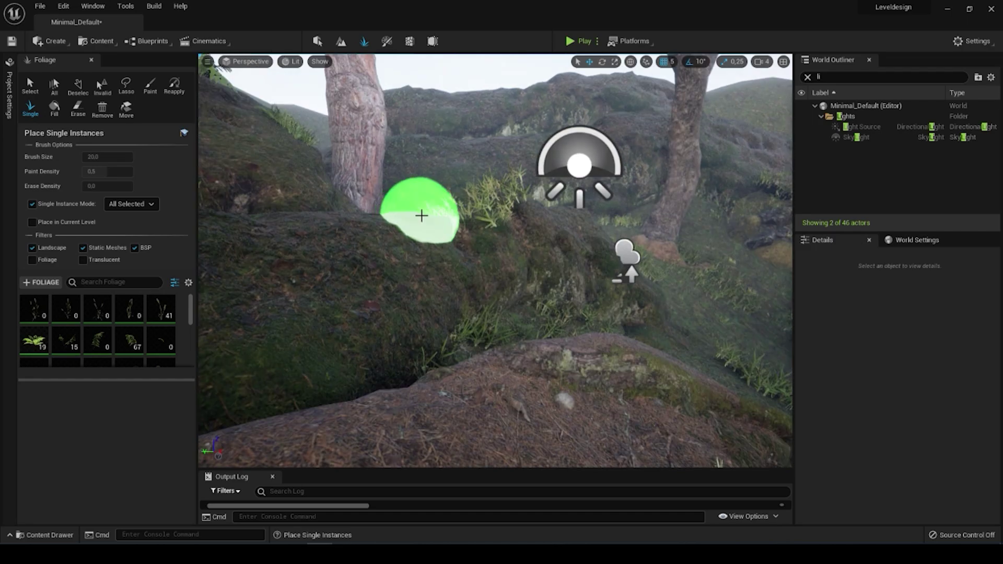
pyautogui.moveTo(421, 217); pyautogui.dragTo(421, 167, button='right')
pyautogui.click(351, 366)
# Select the newly placed ferns on the embankment and adjust them individually.
pyautogui.click(30, 84)
pyautogui.click(370, 379)
pyautogui.click(430, 278)
pyautogui.press('s')
pyautogui.moveTo(428, 285); pyautogui.dragTo(421, 313, button='right')
# Paint a low grass type across the clearing and hillside with brush size 103.88 and paint density 0.5.
pyautogui.click(31, 109)
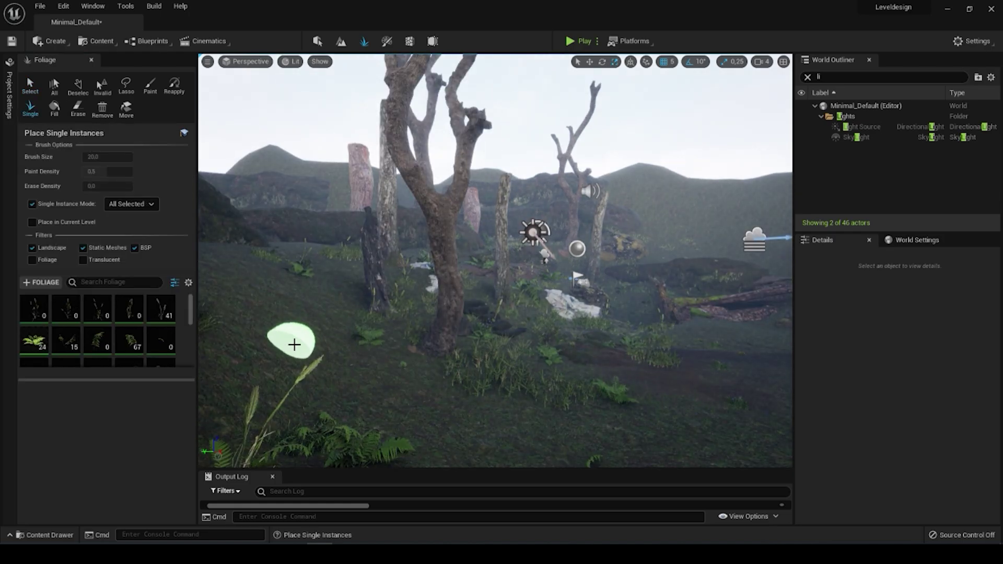
pyautogui.scroll(-2, 134, 357)
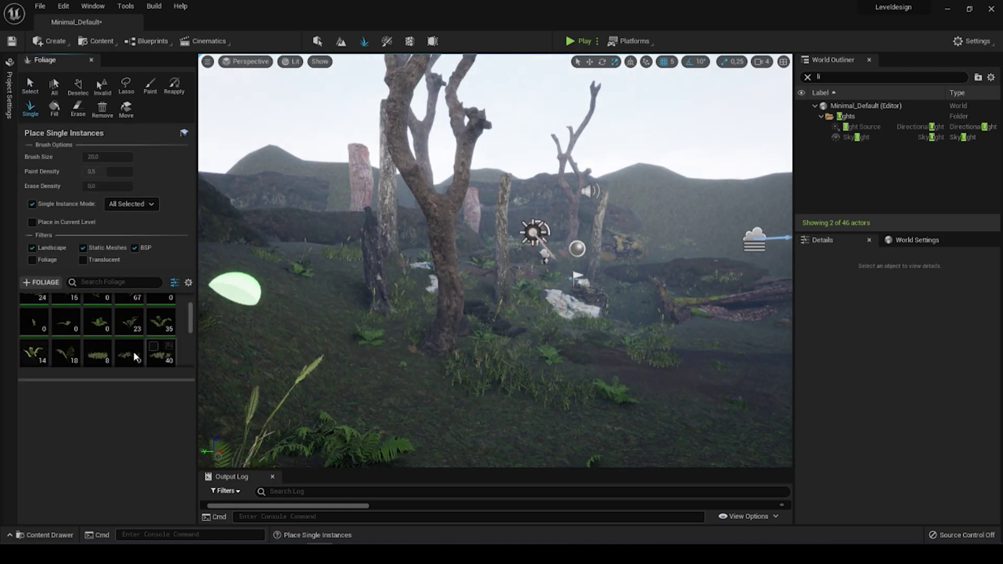
pyautogui.scroll(-3, 90, 351)
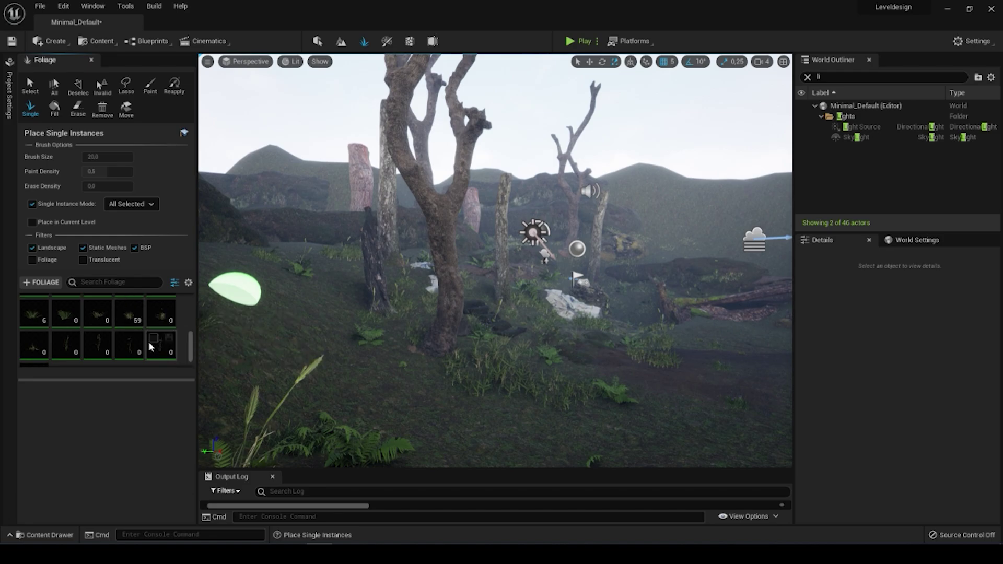
pyautogui.scroll(1, 146, 348)
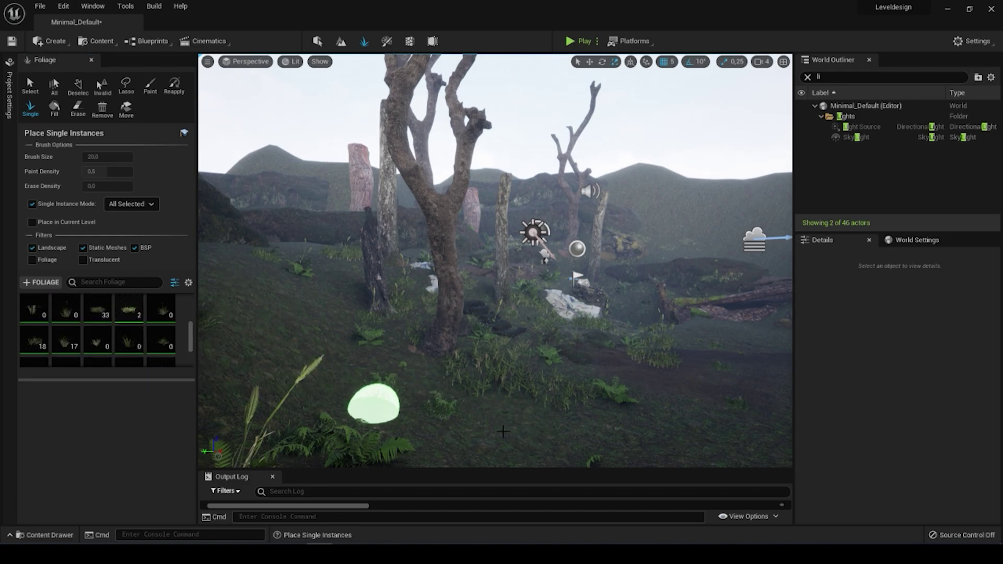
pyautogui.click(147, 85)
pyautogui.moveTo(348, 349)
pyautogui.mouseDown()
pyautogui.moveTo(484, 370)
pyautogui.moveTo(687, 425)
pyautogui.mouseUp()
pyautogui.scroll(-5, 688, 426)
pyautogui.moveTo(557, 354)
pyautogui.mouseDown(button='right')
pyautogui.moveTo(600, 392)
pyautogui.moveTo(558, 353)
pyautogui.mouseUp(button='right')
pyautogui.moveTo(558, 353)
pyautogui.mouseDown()
pyautogui.moveTo(235, 235)
pyautogui.moveTo(522, 334)
pyautogui.moveTo(636, 246)
pyautogui.moveTo(805, 233)
pyautogui.mouseUp()
pyautogui.click(149, 88)
pyautogui.moveTo(733, 224)
pyautogui.mouseDown()
pyautogui.moveTo(415, 302)
pyautogui.moveTo(425, 224)
pyautogui.moveTo(585, 175)
pyautogui.moveTo(415, 142)
pyautogui.mouseUp()
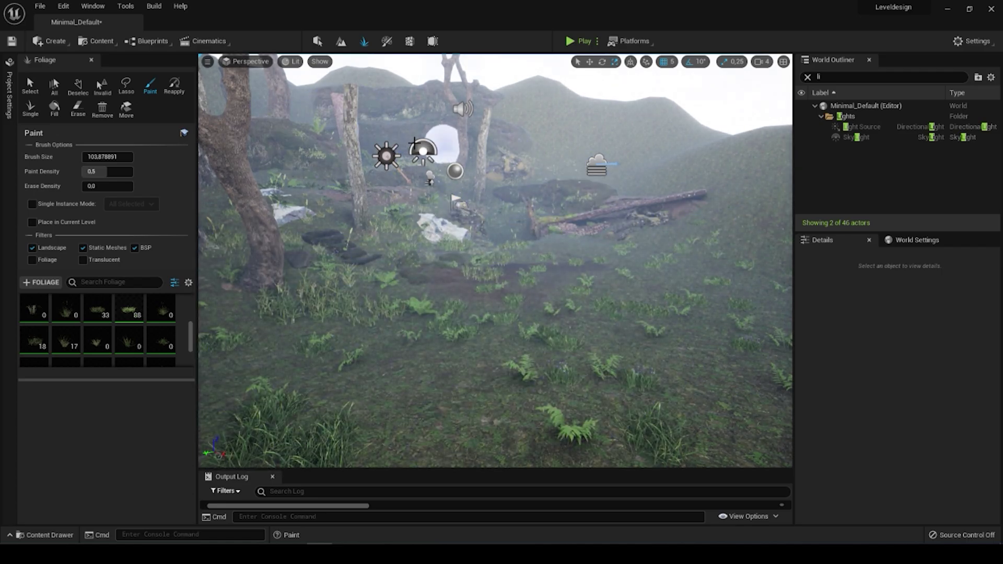
# Activate the neighbouring grass type as well and paint it over the foreground and clearing.
pyautogui.press('w')
pyautogui.click(152, 301)
pyautogui.moveTo(470, 345)
pyautogui.mouseDown()
pyautogui.moveTo(638, 273)
pyautogui.moveTo(428, 209)
pyautogui.mouseUp()
pyautogui.scroll(-5, 369, 259)
# Activate another plant type higher in the foliage palette and paint it among the ferns and grass.
pyautogui.scroll(3, 225, 196)
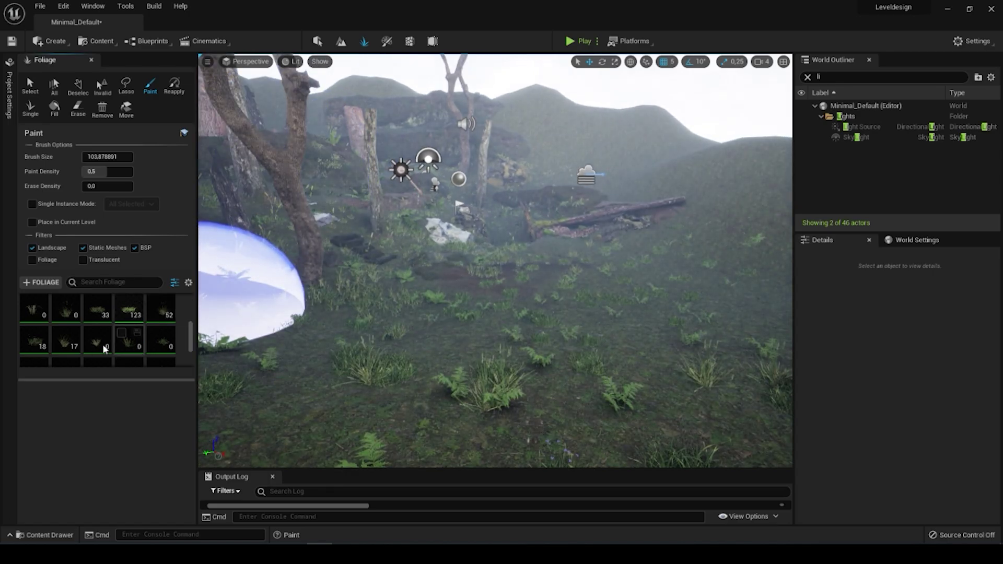
pyautogui.scroll(3, 103, 345)
pyautogui.click(95, 322)
pyautogui.scroll(3, 410, 143)
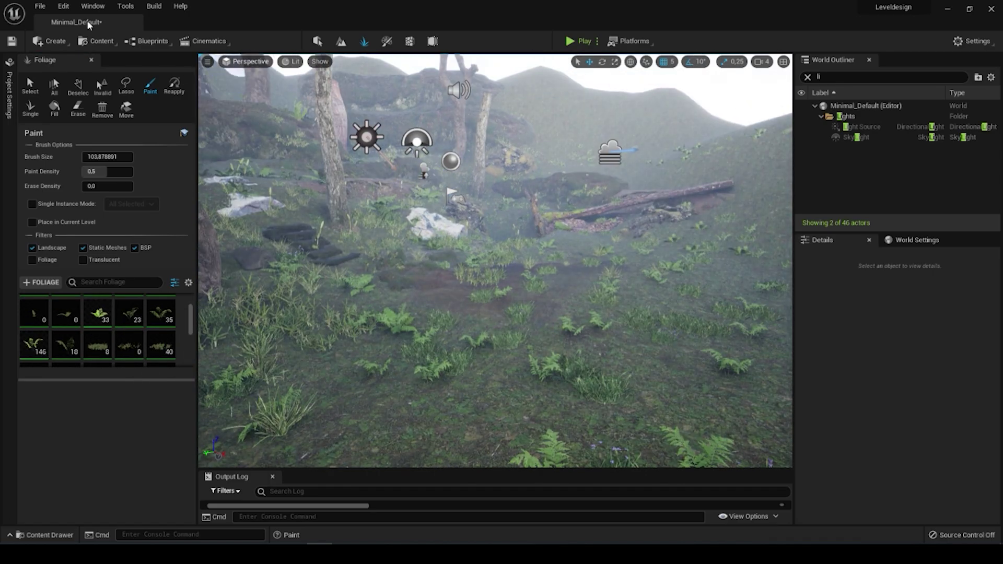
# Save the current level and view the scene through the CineCameraActor.
pyautogui.click(245, 61)
pyautogui.click(40, 5)
pyautogui.click(73, 97)
pyautogui.click(244, 61)
pyautogui.click(291, 178)
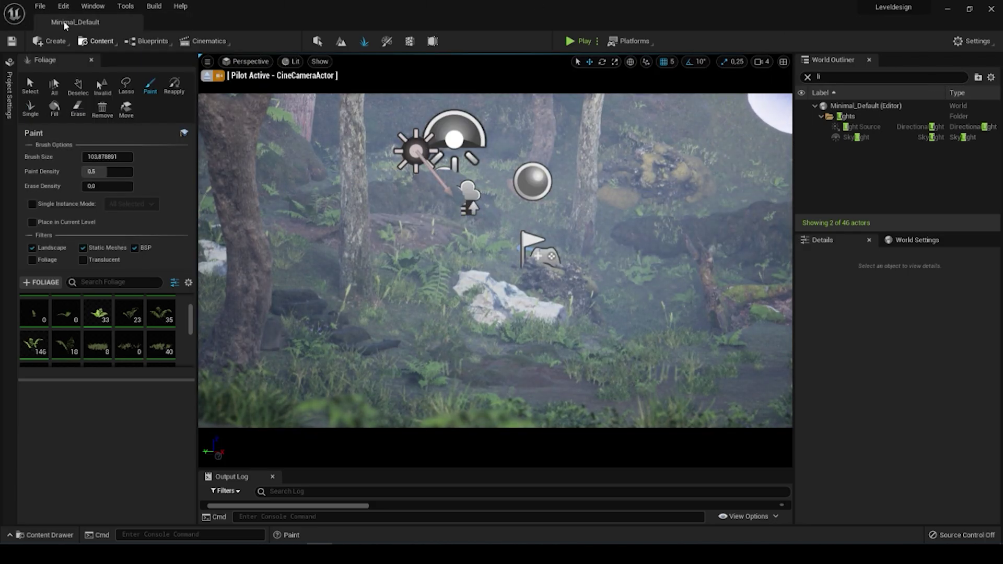
pyautogui.click(40, 6)
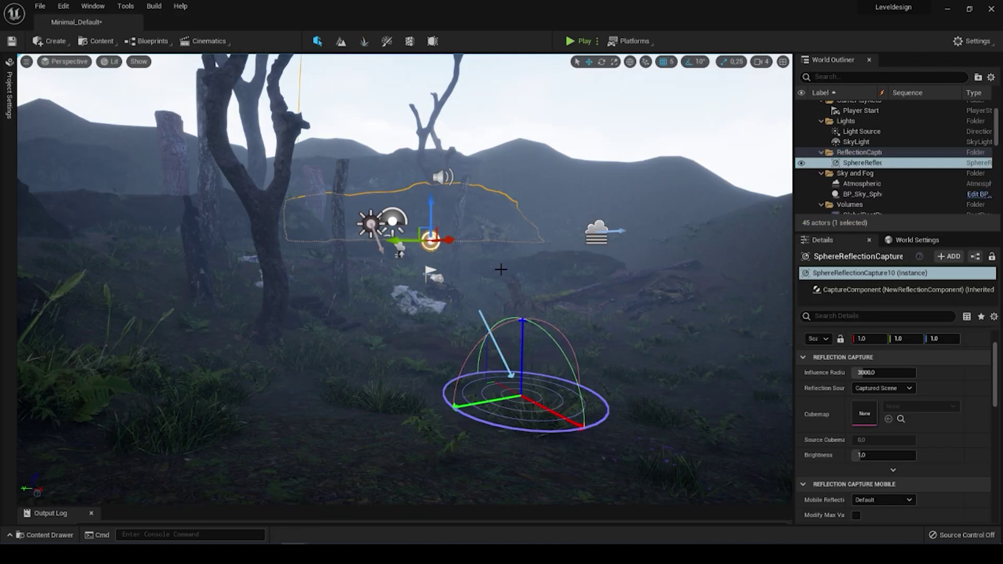
# Set the point light's intensity to 1.0 cd and its light color to a dark yellow (R 0.122, G 0.112, B 0.045).
pyautogui.click(531, 271)
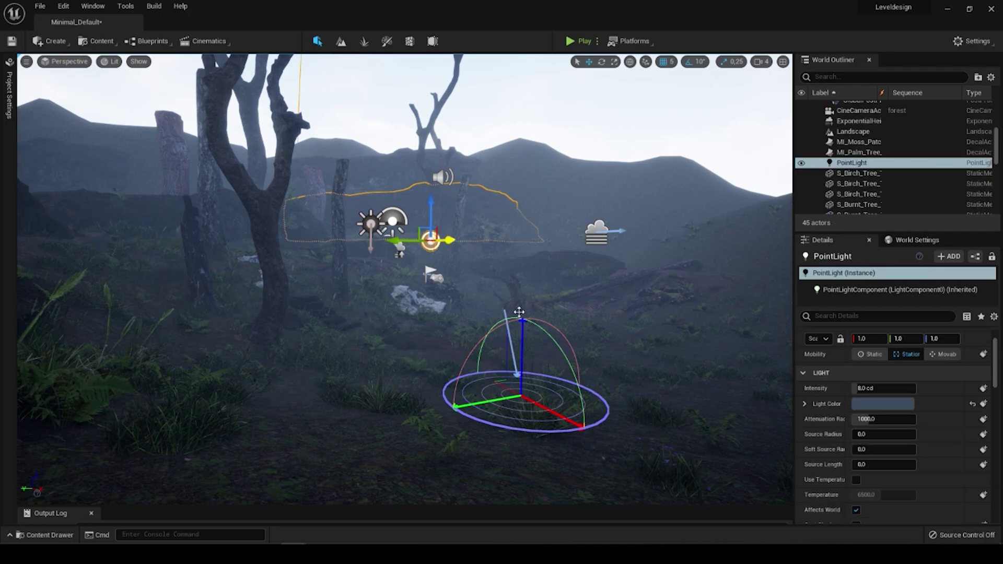
pyautogui.scroll(3, 407, 330)
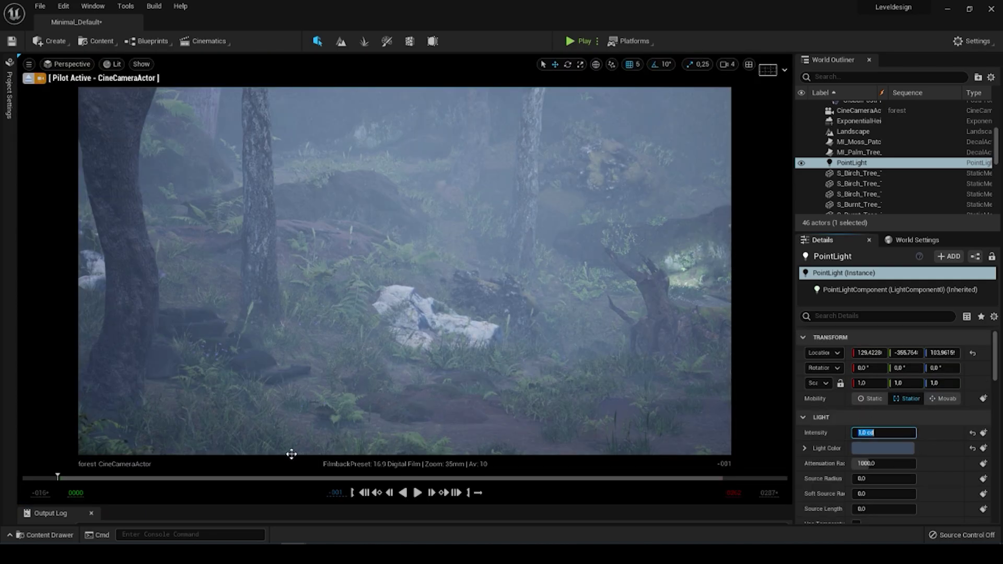
pyautogui.click(905, 450)
pyautogui.click(758, 386)
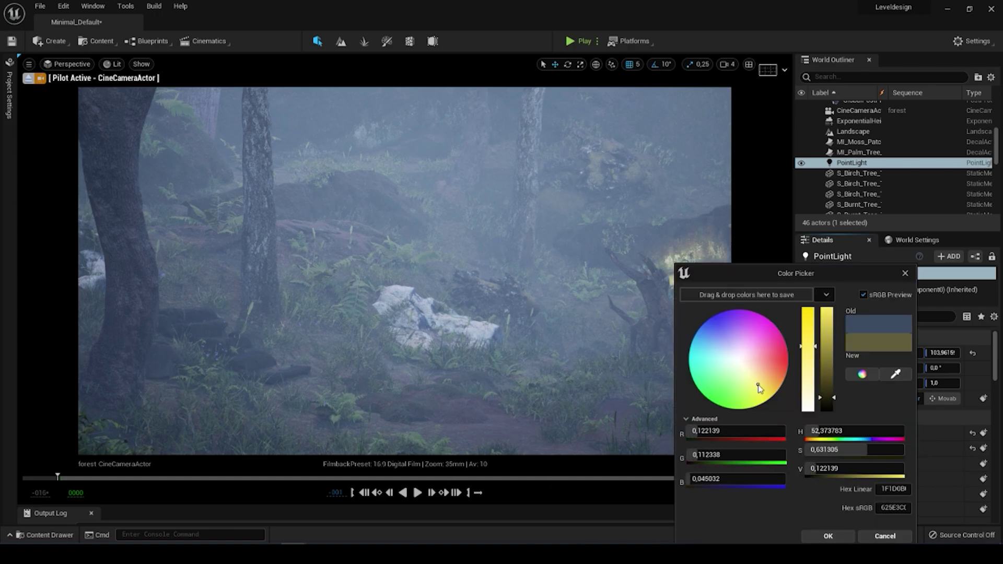
pyautogui.click(829, 536)
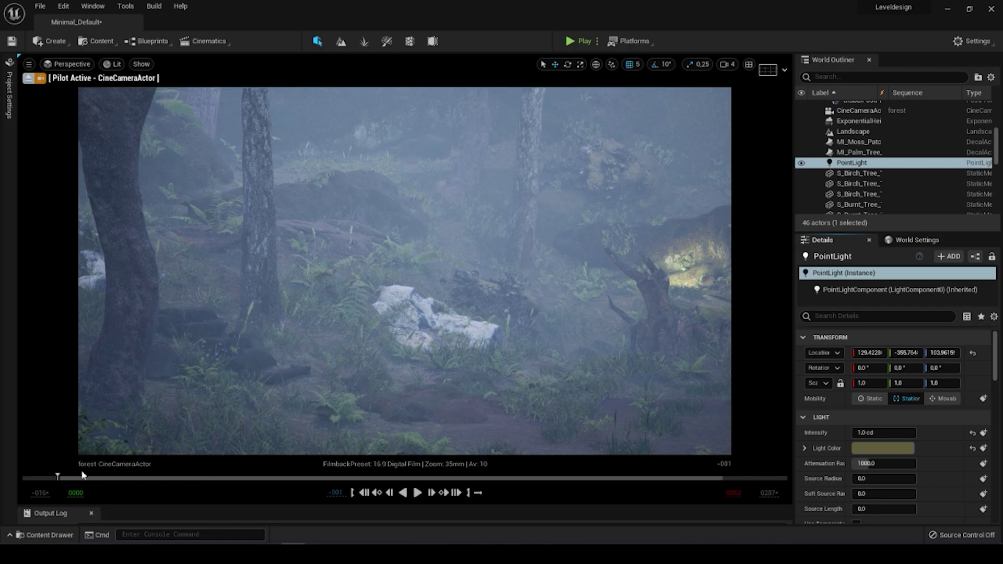
# Play the camera sequence and walk through the forest in a play-in-editor session to examine the finished scene.
pyautogui.click(419, 491)
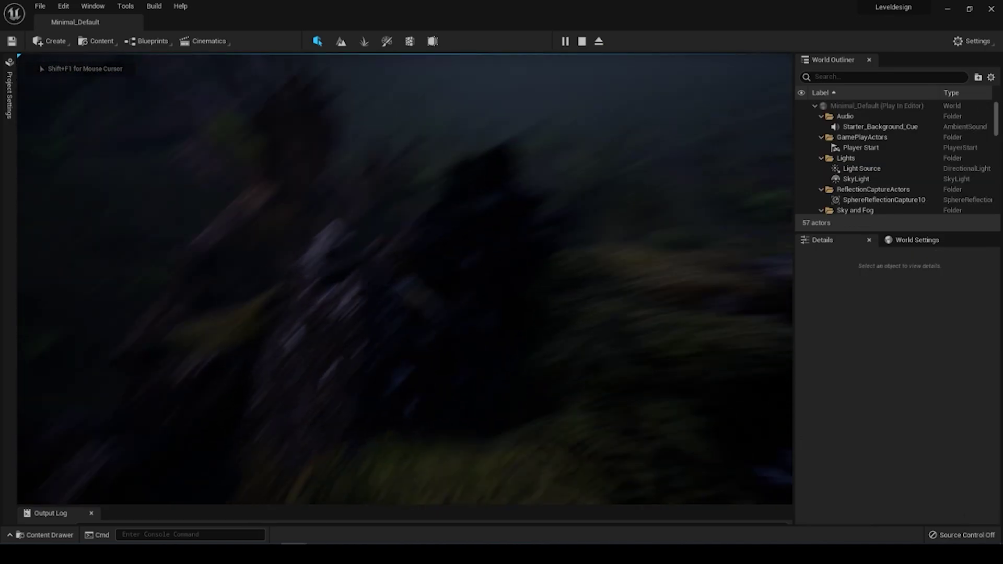
pyautogui.press('w')
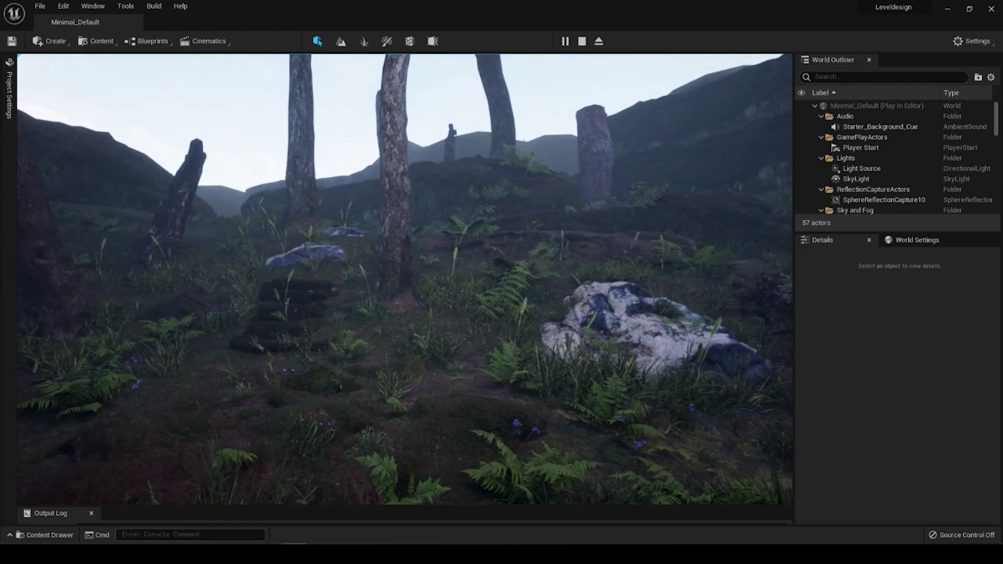
pyautogui.press('s')
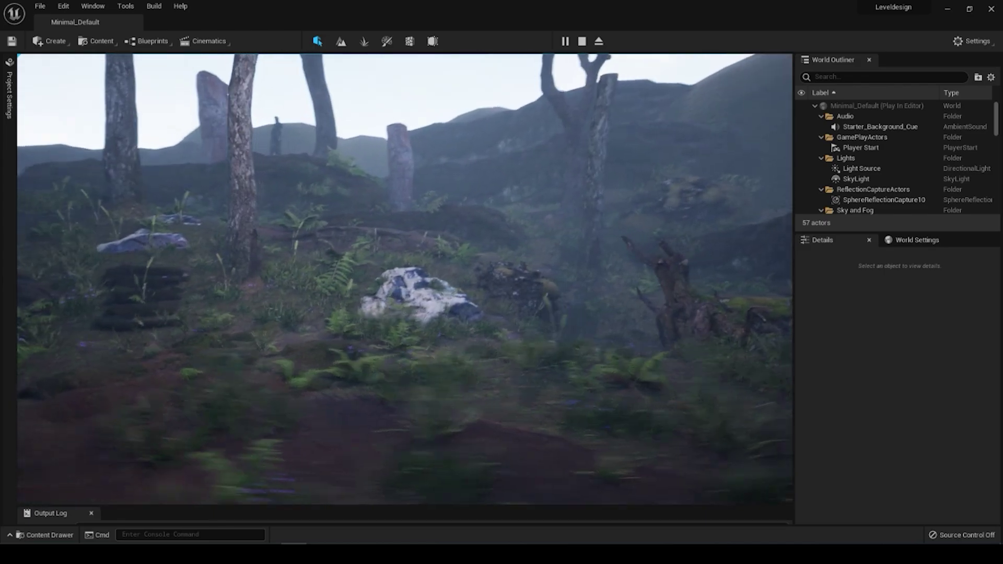
# Fly around the running forest scene to examine the white rock, tree trunks, fallen log, hills and undergrowth from near and far.
pyautogui.press('d')
pyautogui.press('a')
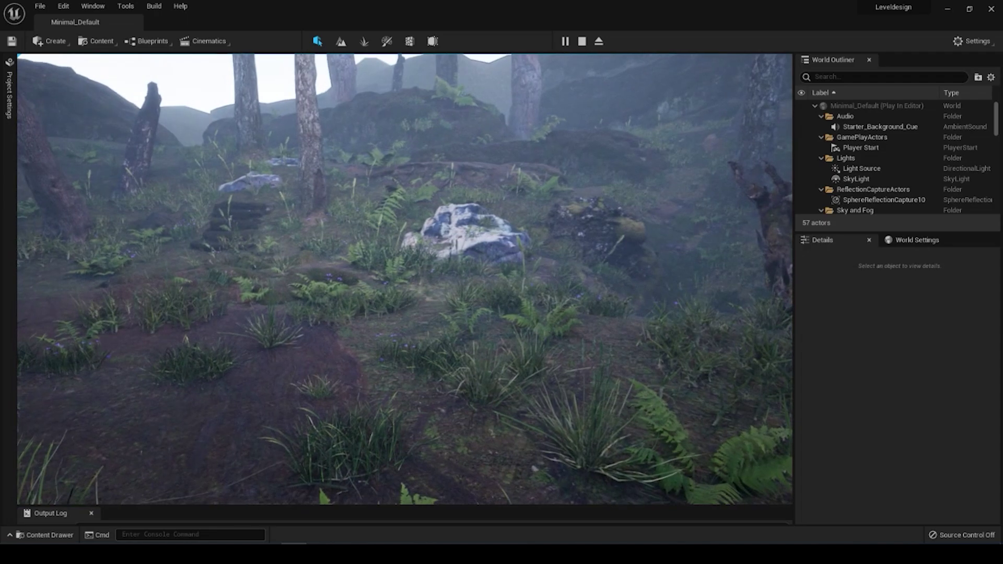
pyautogui.press('w')
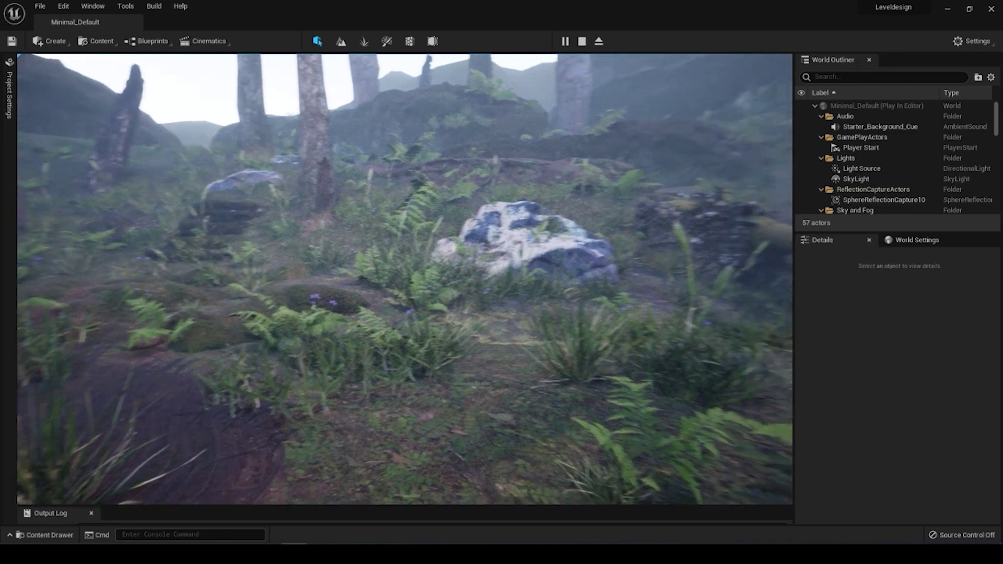
pyautogui.press('w')
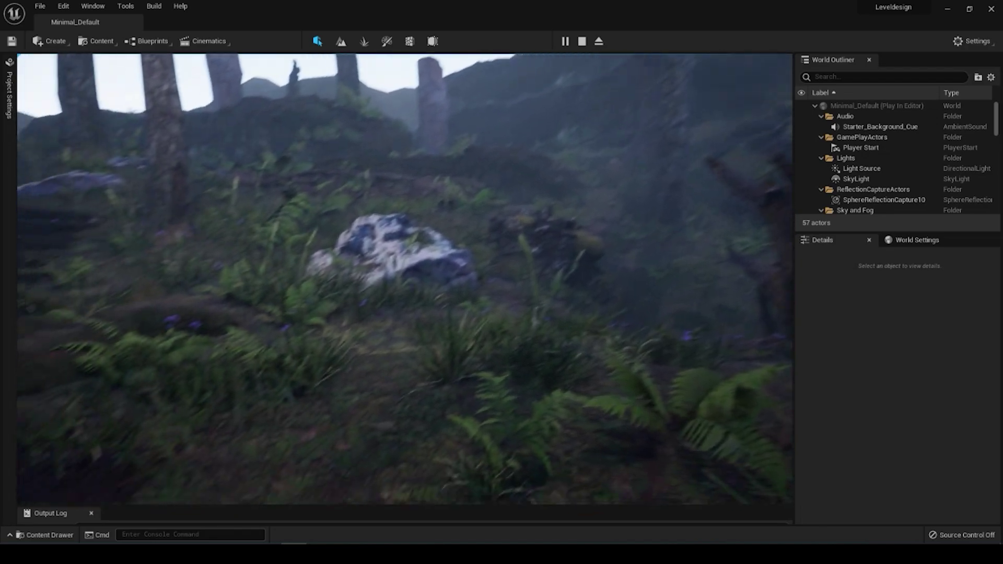
pyautogui.press('w')
pyautogui.press('w')
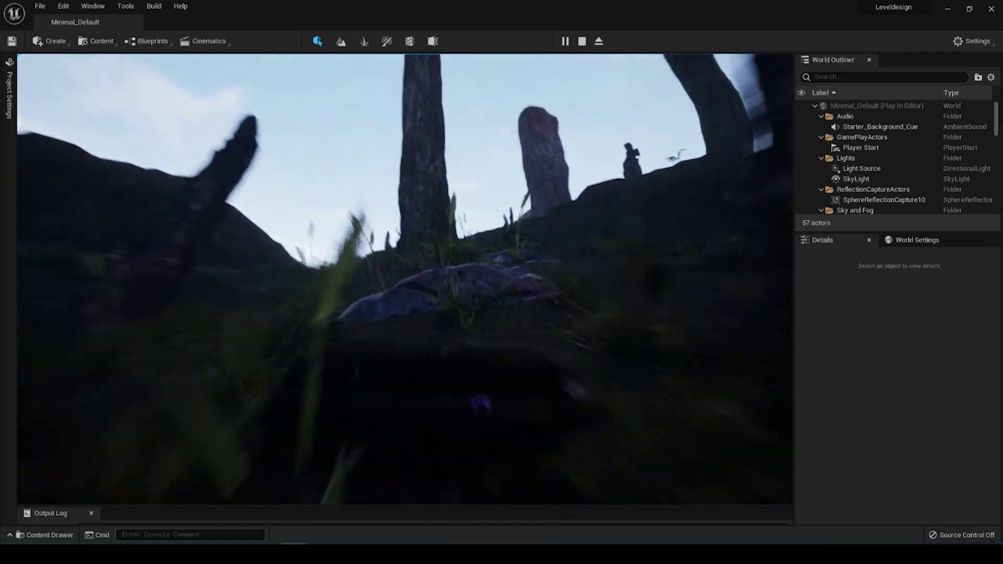
pyautogui.press('w')
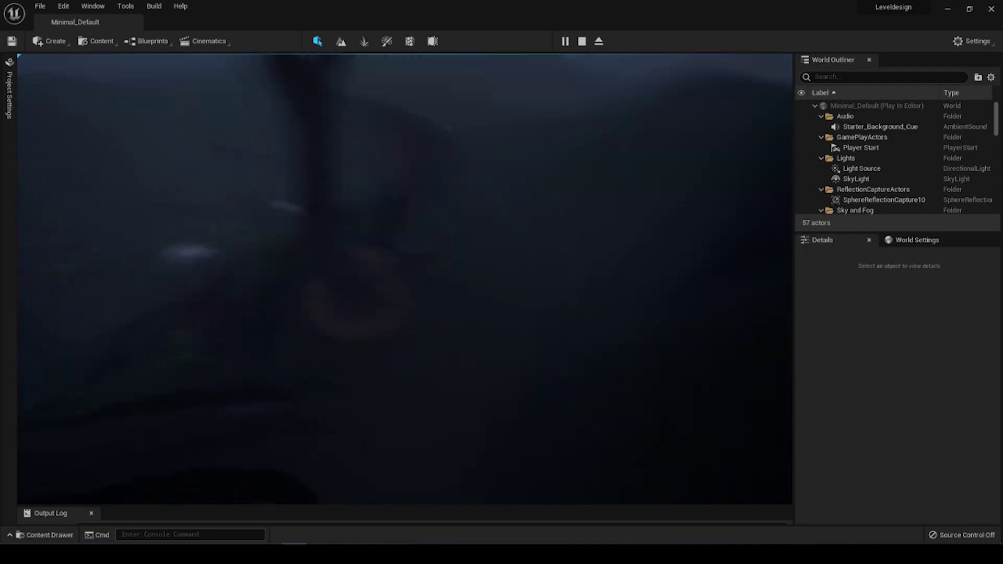
pyautogui.press('w')
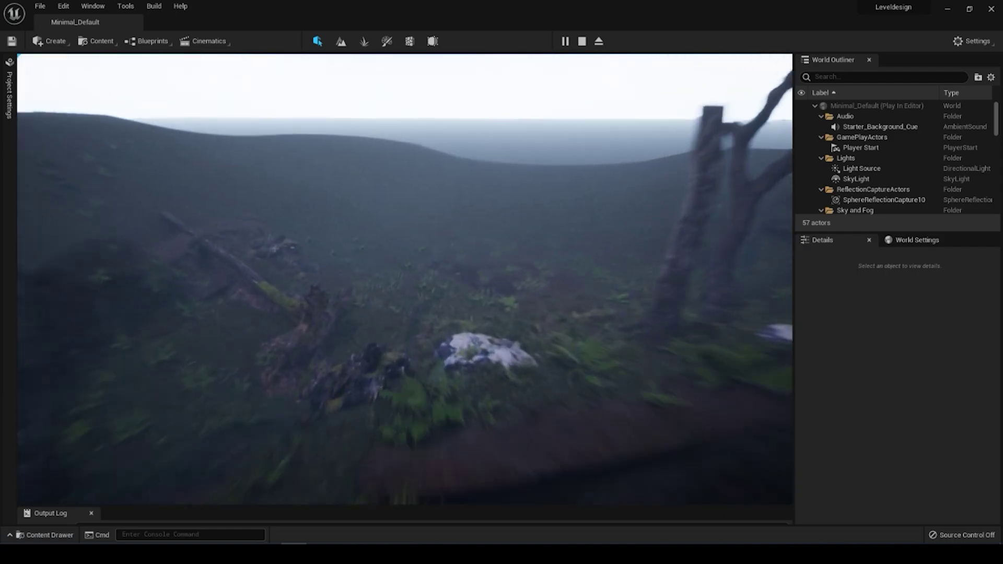
pyautogui.press('w')
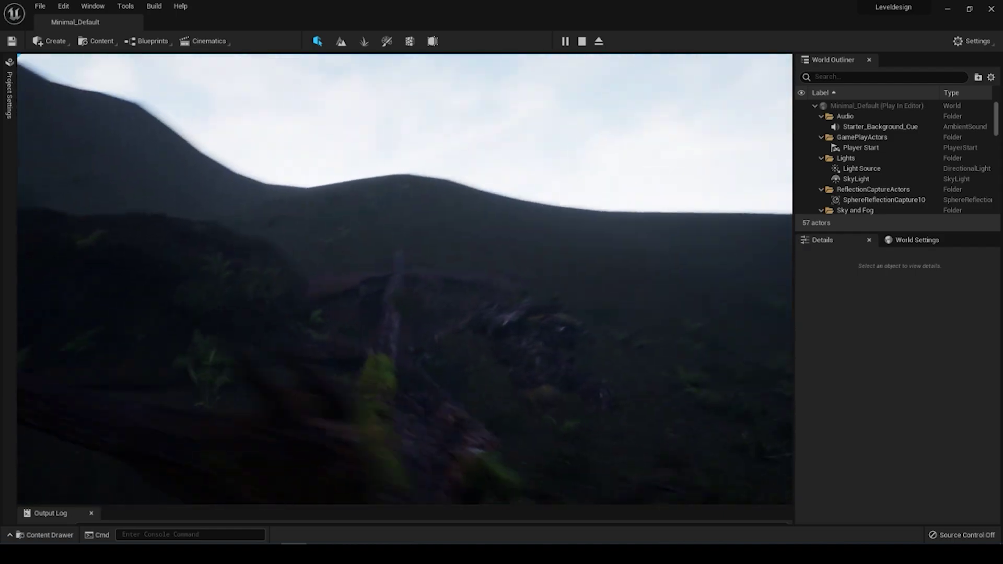
pyautogui.press('w')
pyautogui.press('w')
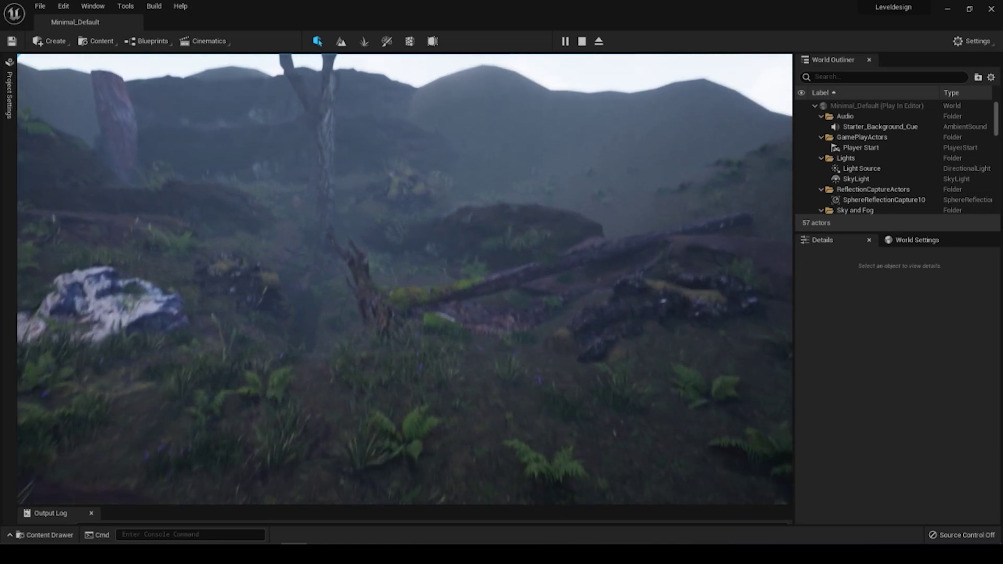
pyautogui.press('w')
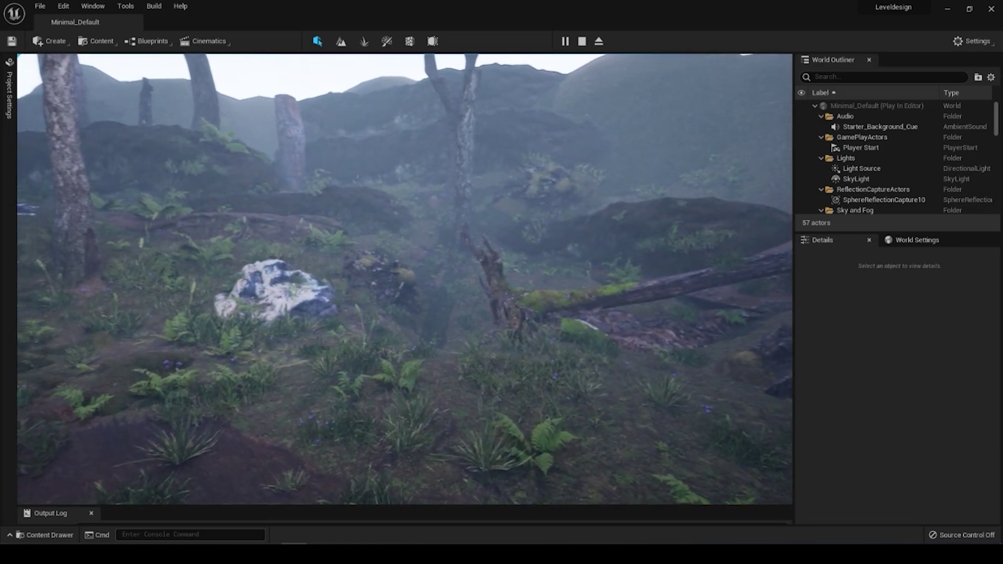
pyautogui.press('w')
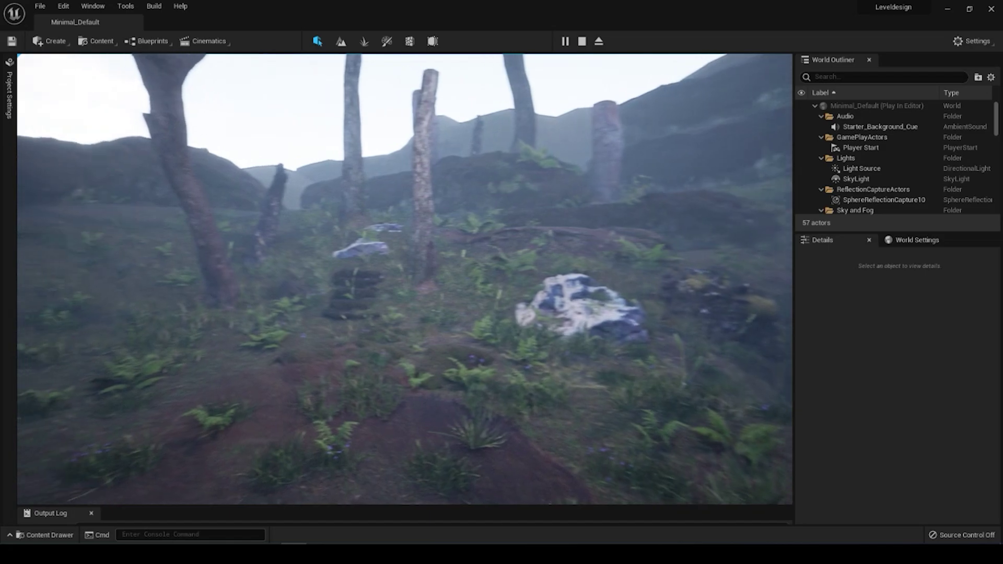
pyautogui.press('s')
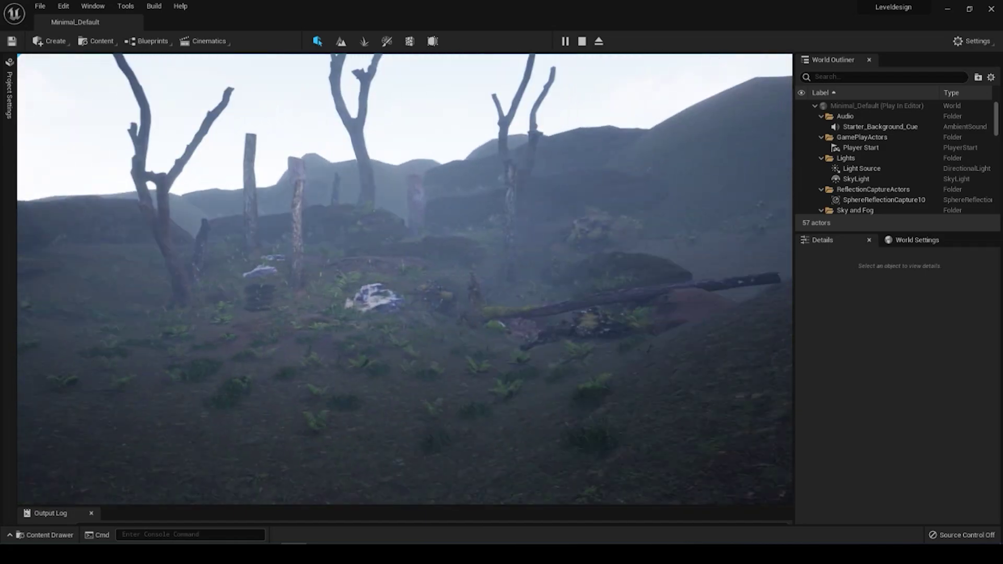
pyautogui.press('w')
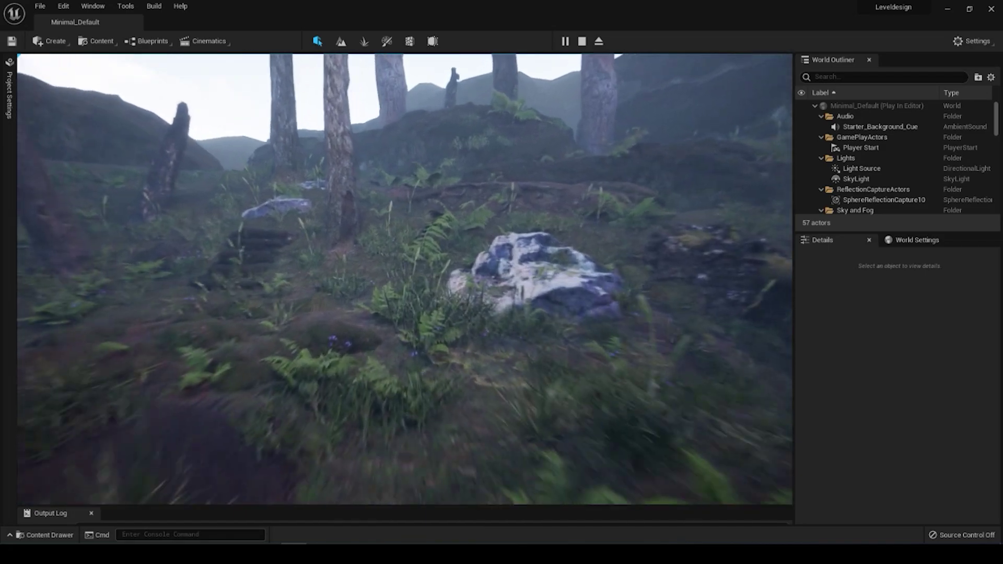
pyautogui.press('w')
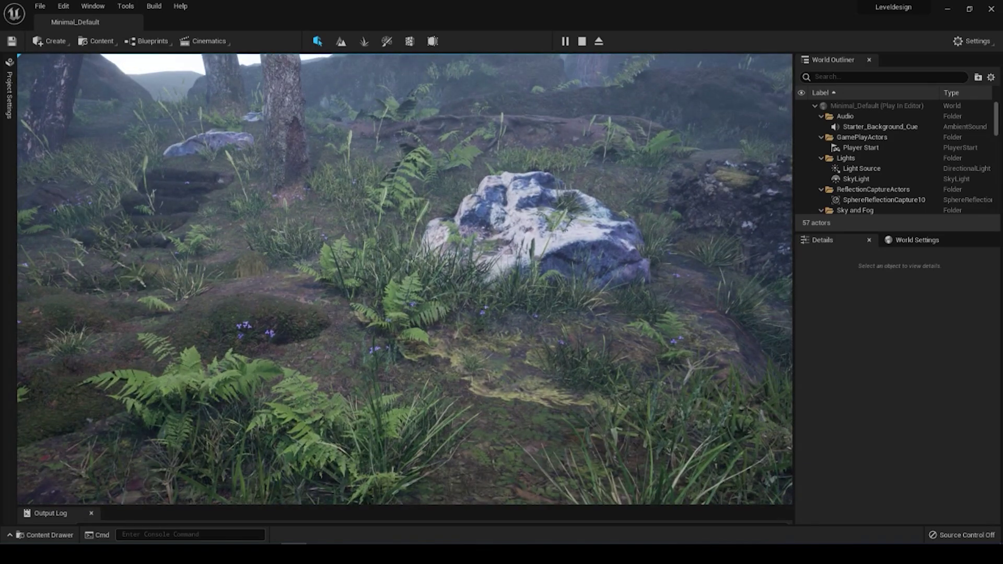